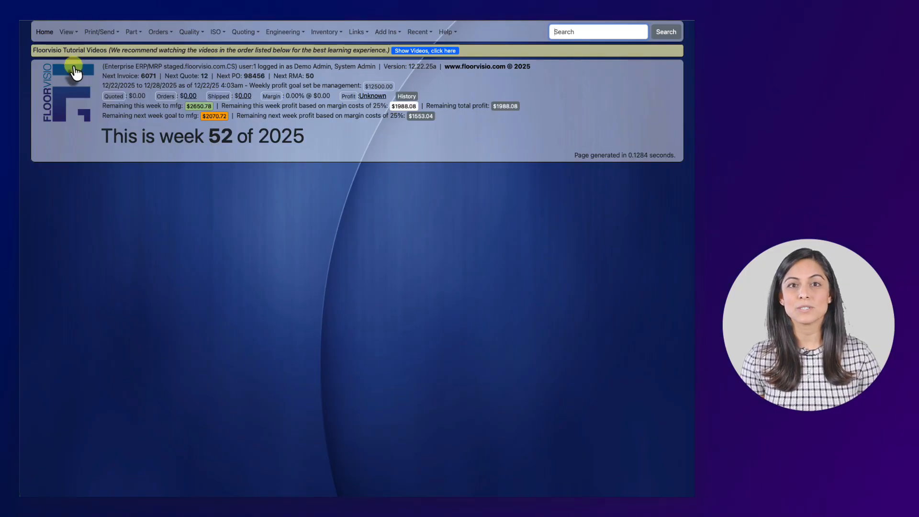
Open the ENGINEERING MASTERS customer from the list of all customers.
click(70, 34)
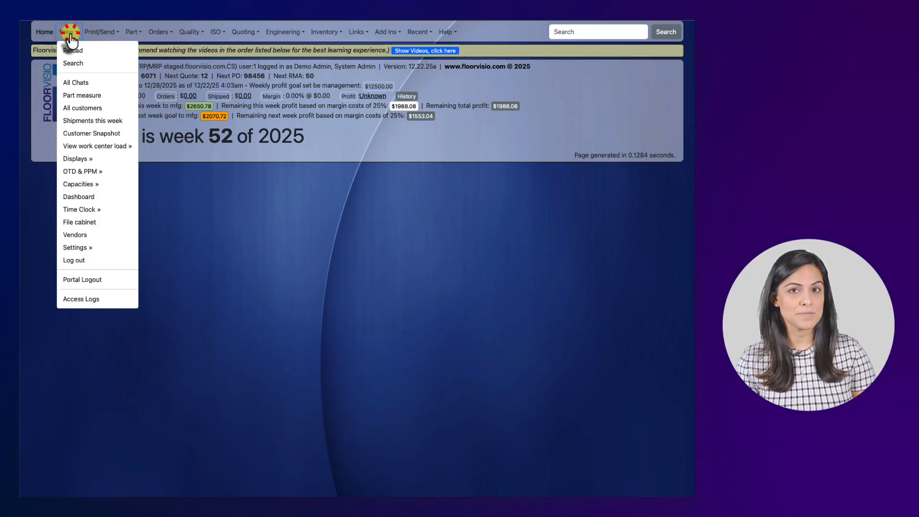
click(79, 108)
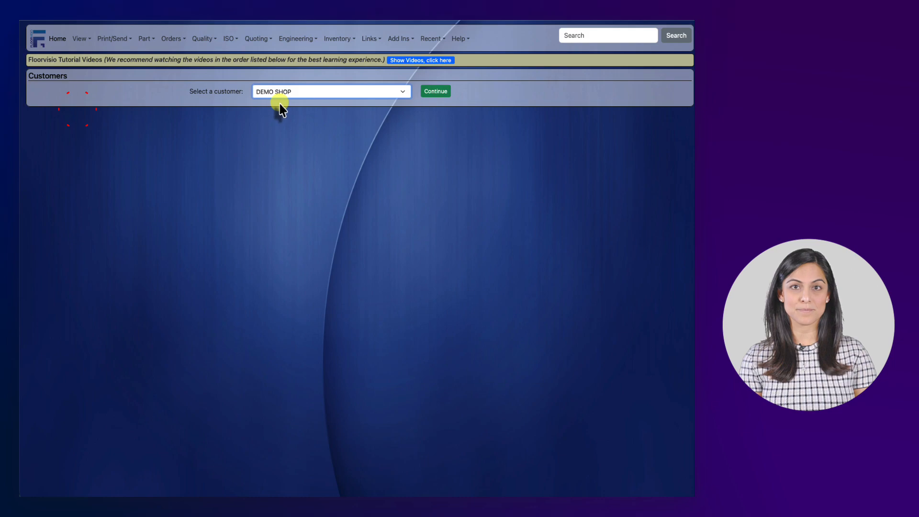
click(288, 93)
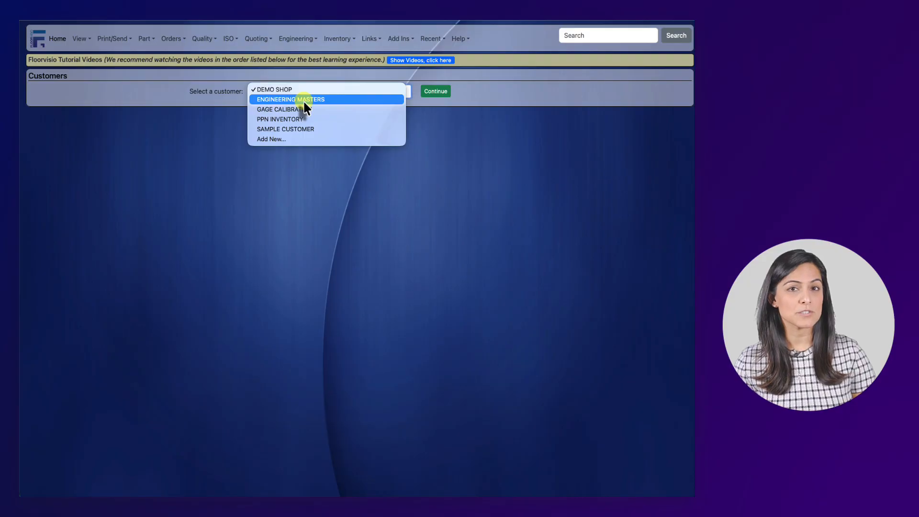
click(303, 99)
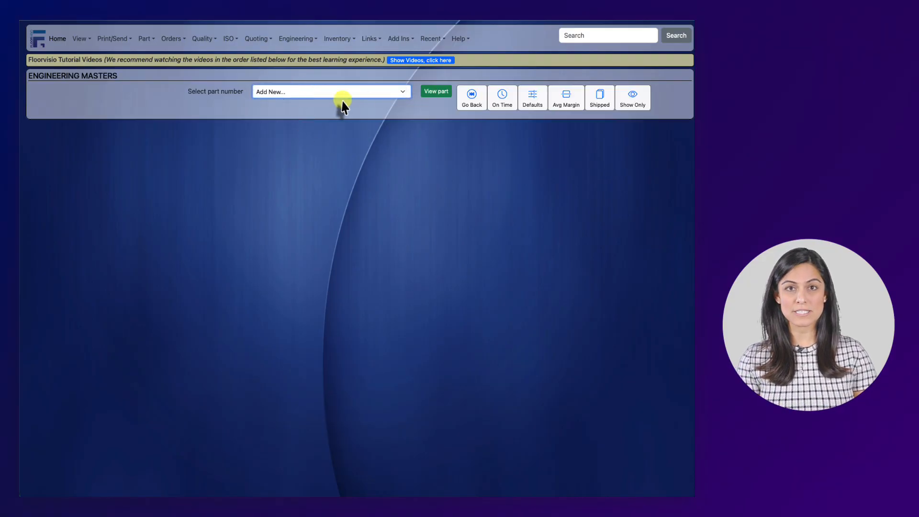
Add a new part with the part number LASER-PRESS BRAKE-POWDER to this customer.
click(430, 92)
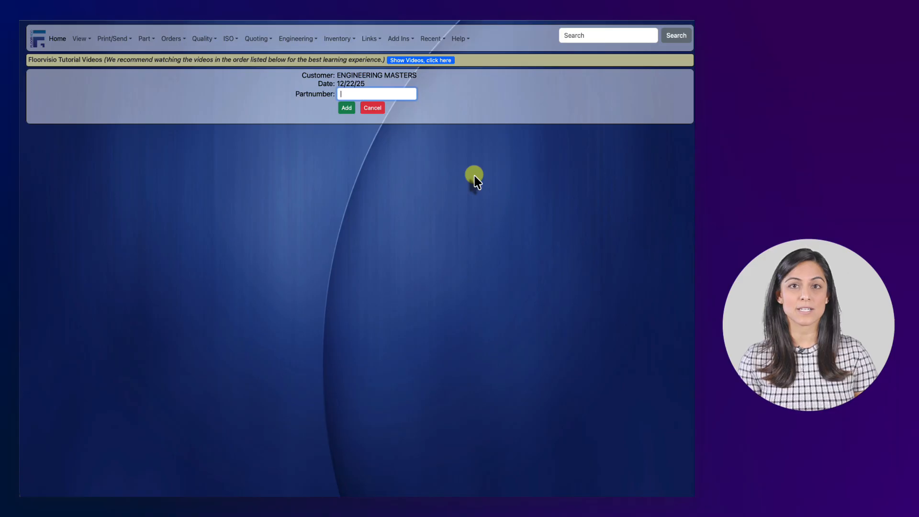
text(Laser-P)
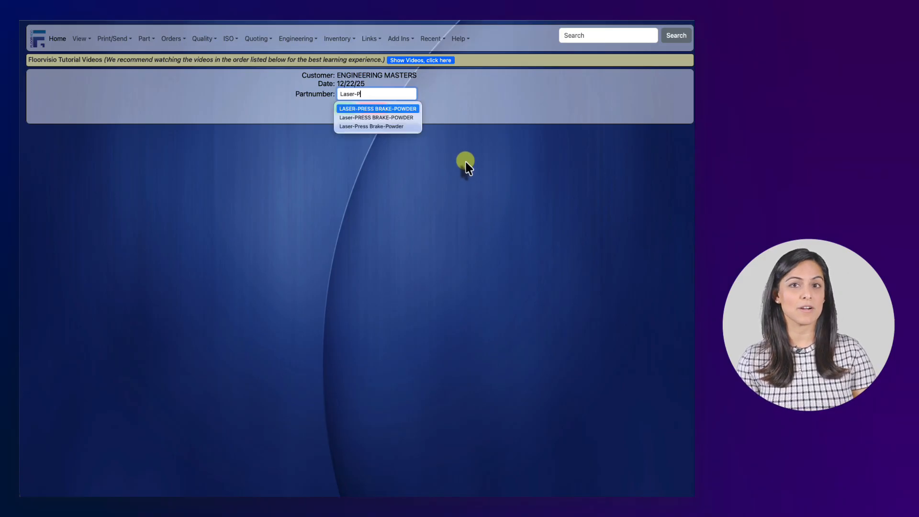
key(Return)
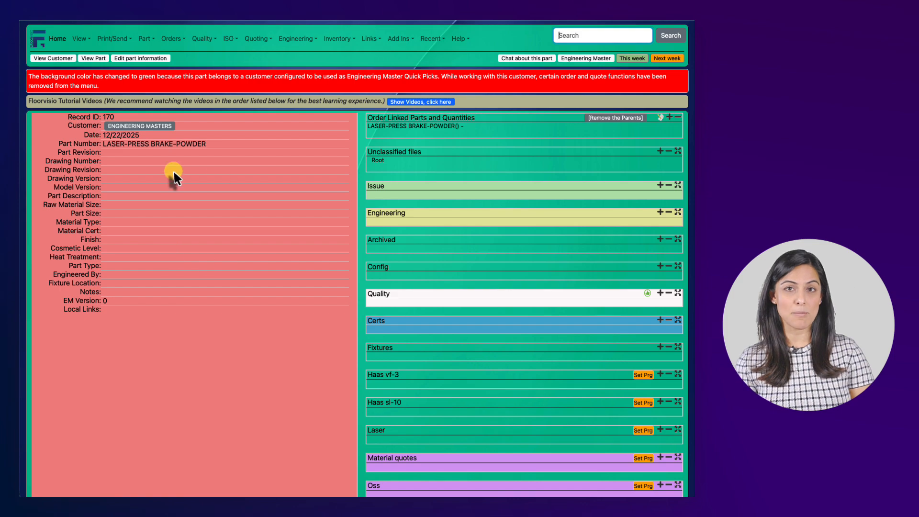
Set the part's drawing number to LASER-PRESS BRAKE-POWDER and its description to "Laser, Press Brake, Powder Paint", and save the part.
scroll(187, 156, down, 1)
click(140, 53)
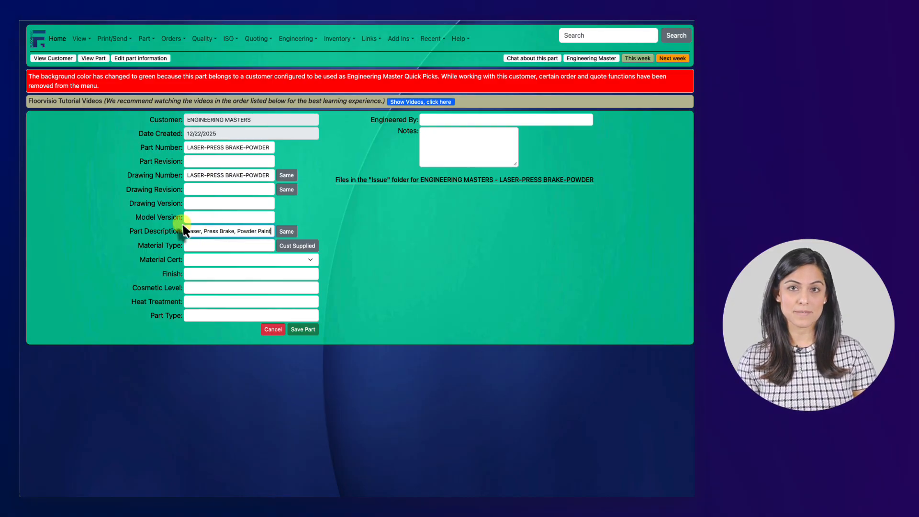
click(299, 330)
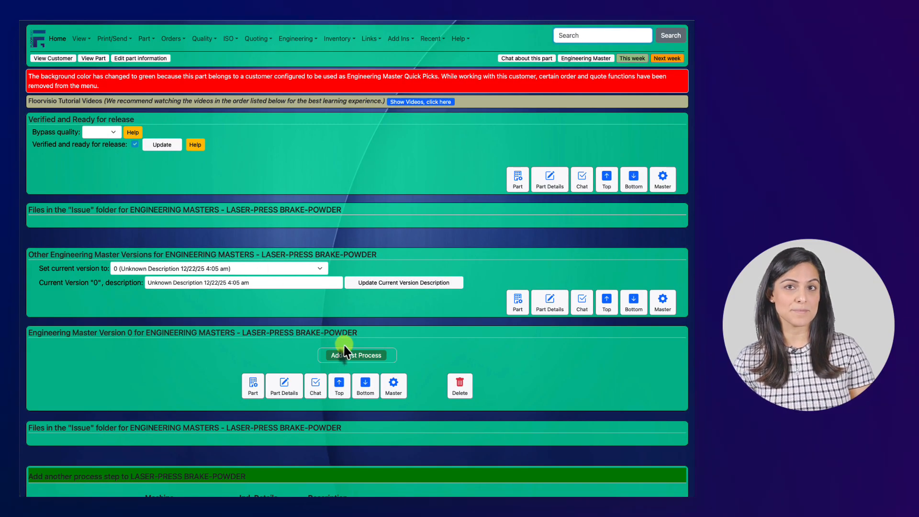
Add Laser, Press Brake and Powder Paint, in that order, as process steps of the part's engineering master.
click(347, 354)
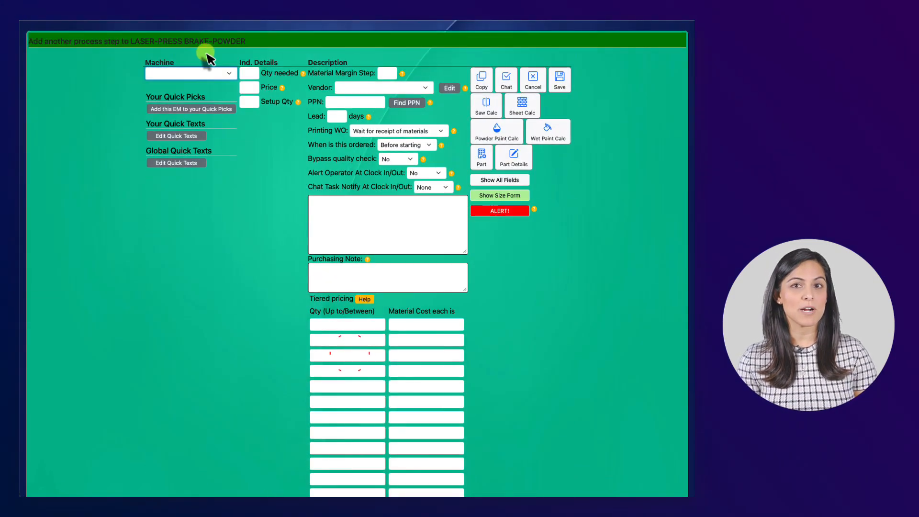
click(215, 76)
click(189, 197)
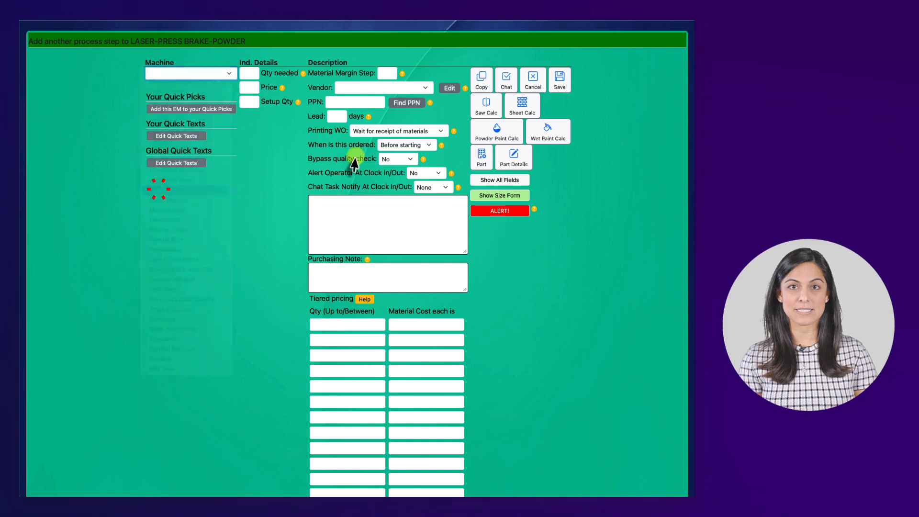
click(191, 287)
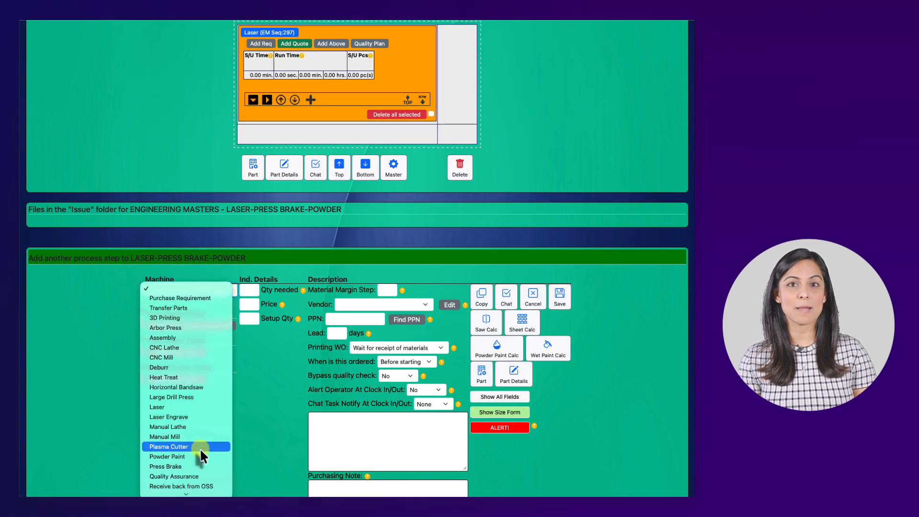
click(201, 466)
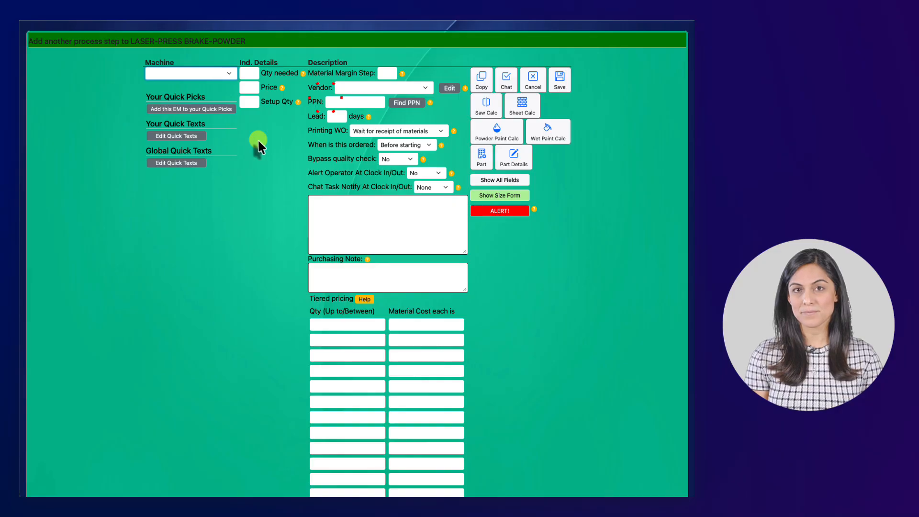
click(221, 74)
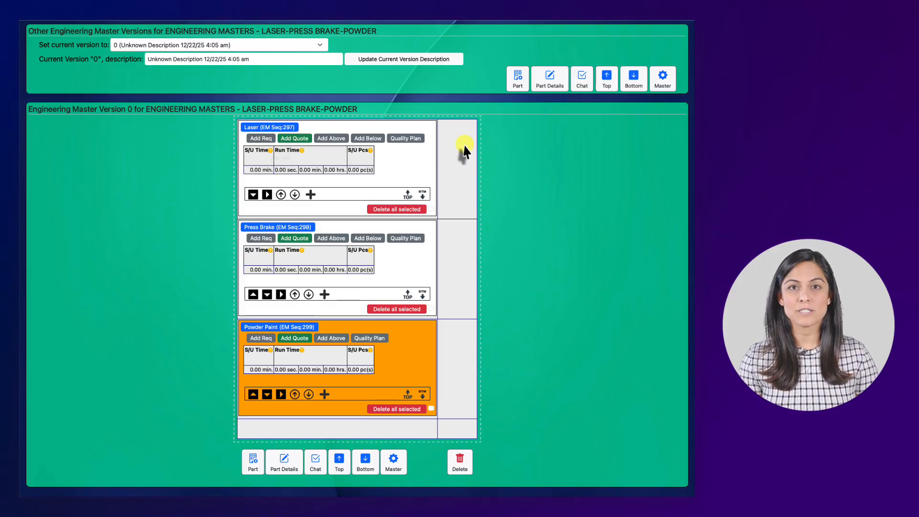
Review the Laser, Press Brake and Powder Paint process blocks in the engineering master.
scroll(467, 357, down, 1)
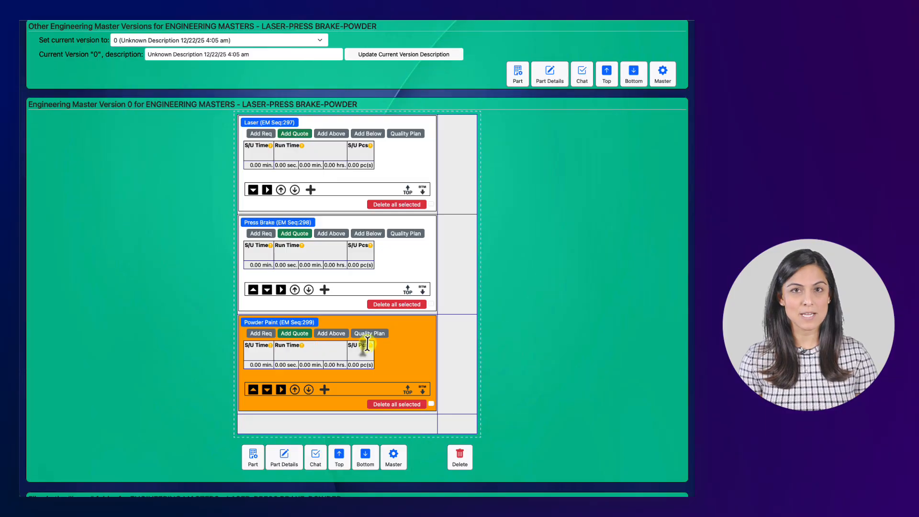
scroll(332, 275, down, 1)
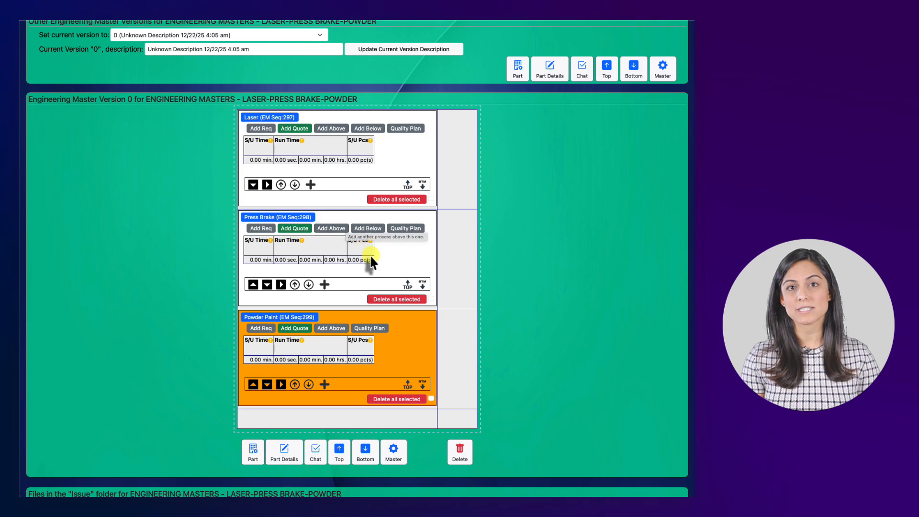
scroll(376, 261, up, 1)
scroll(310, 136, down, 1)
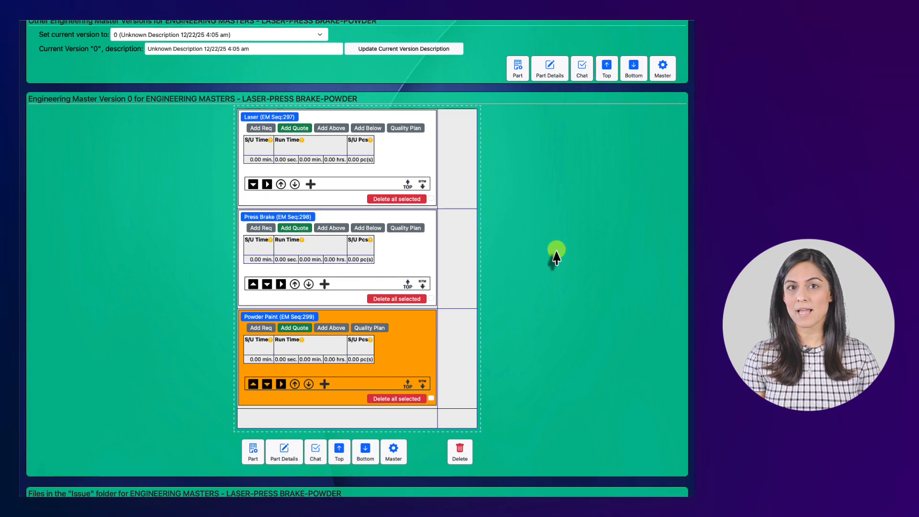
scroll(570, 256, up, 1)
scroll(570, 256, down, 1)
scroll(445, 287, up, 1)
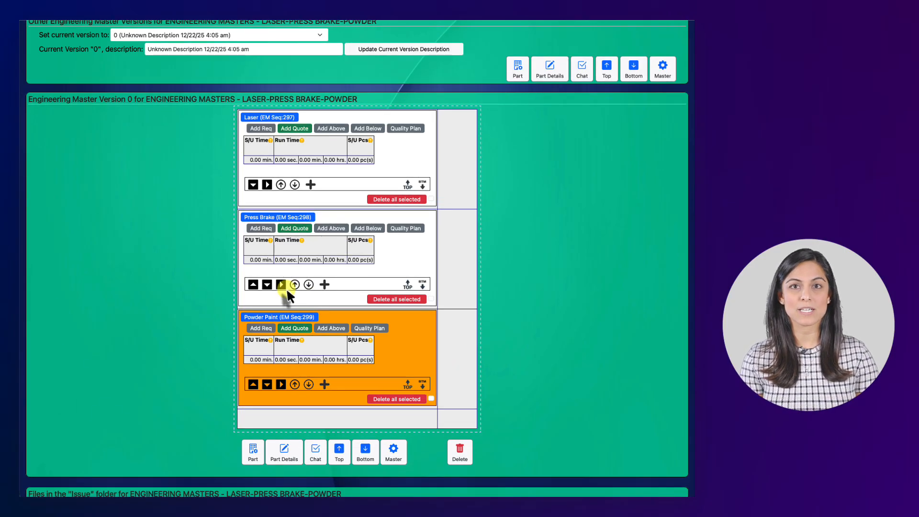
Add the LASER-PRESS BRAKE-POWDER engineering master to Your Quick Picks.
scroll(287, 291, down, 1)
scroll(285, 288, down, 1)
scroll(300, 276, down, 5)
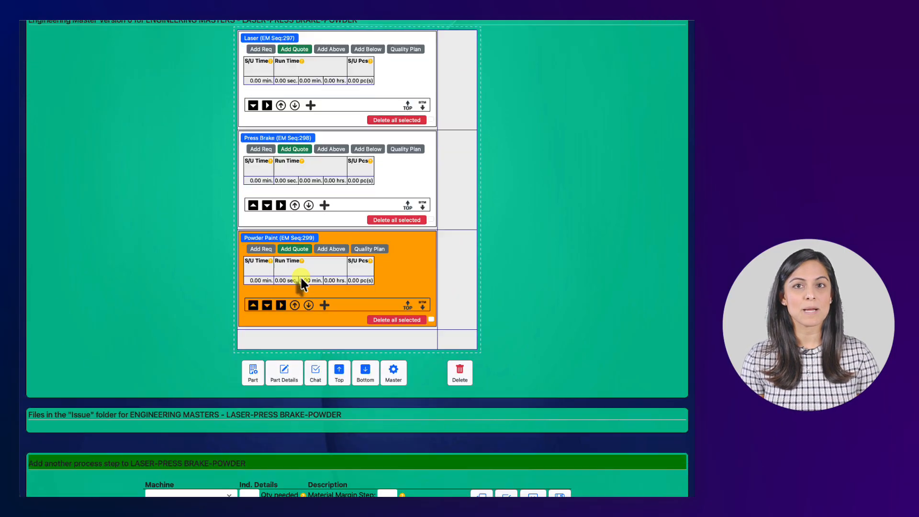
scroll(301, 283, down, 3)
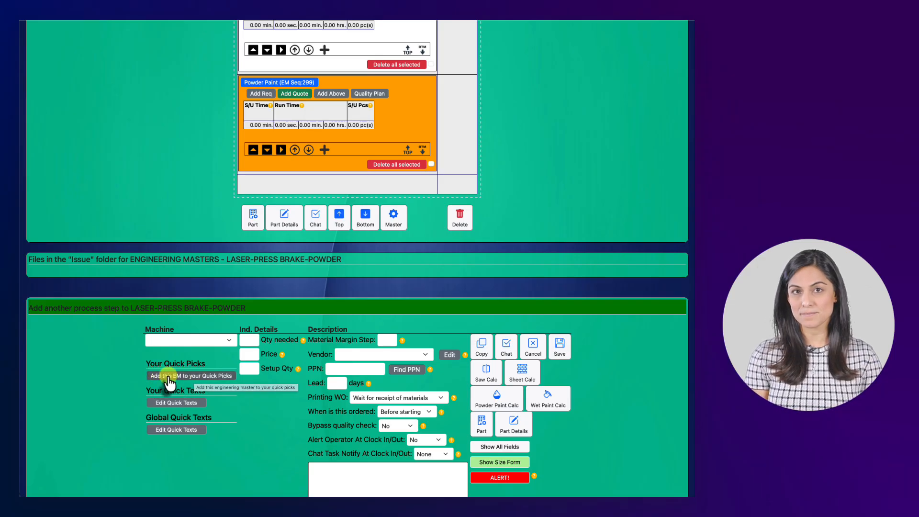
click(193, 376)
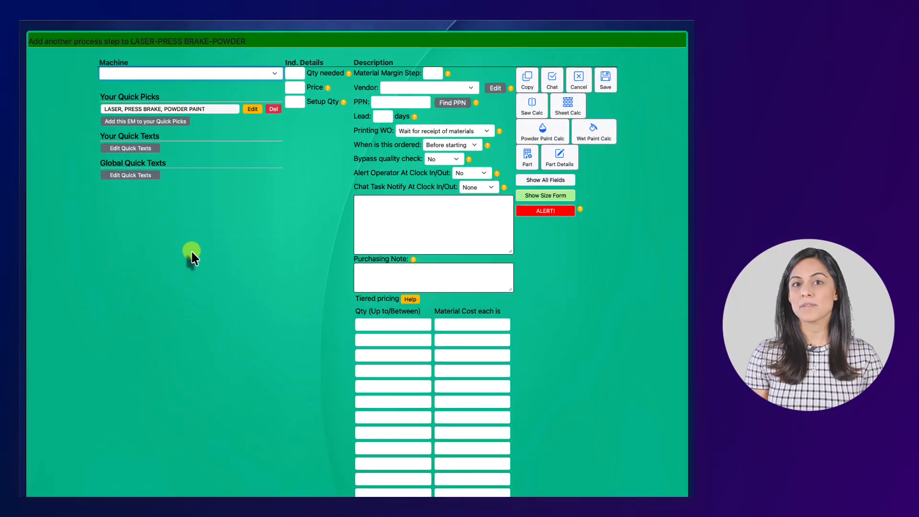
click(162, 108)
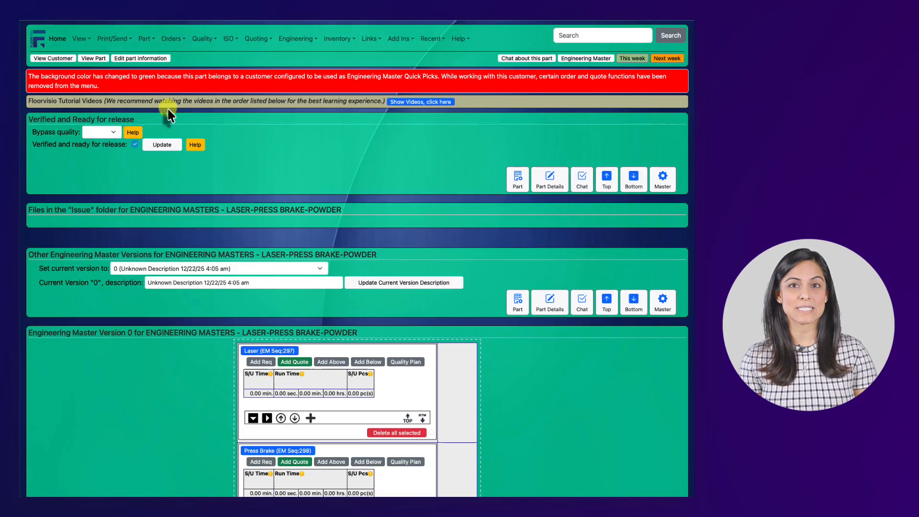
Compare the description in the part information with the quick pick's name in the engineering master.
click(153, 58)
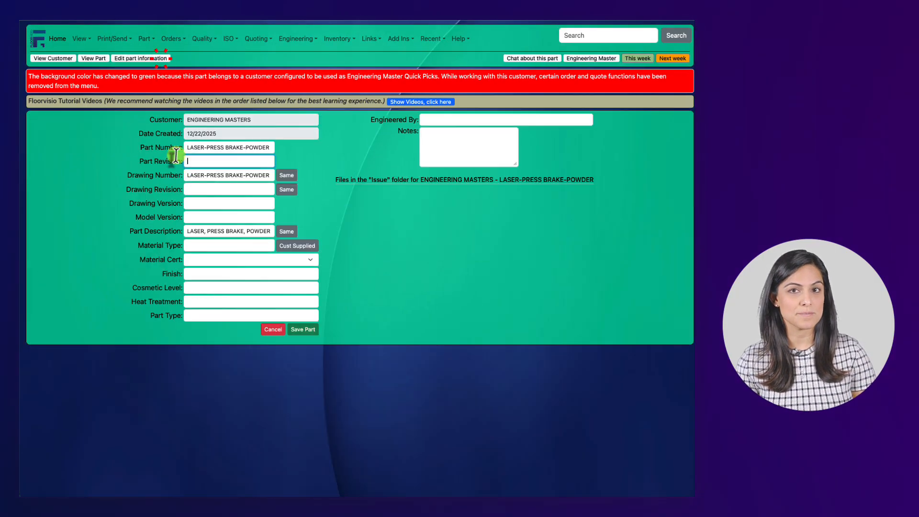
click(293, 327)
click(585, 58)
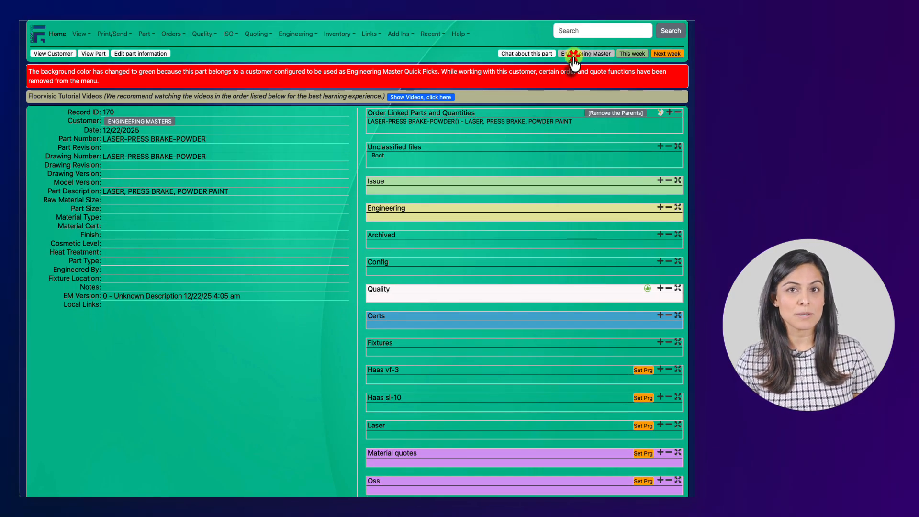
scroll(288, 251, down, 15)
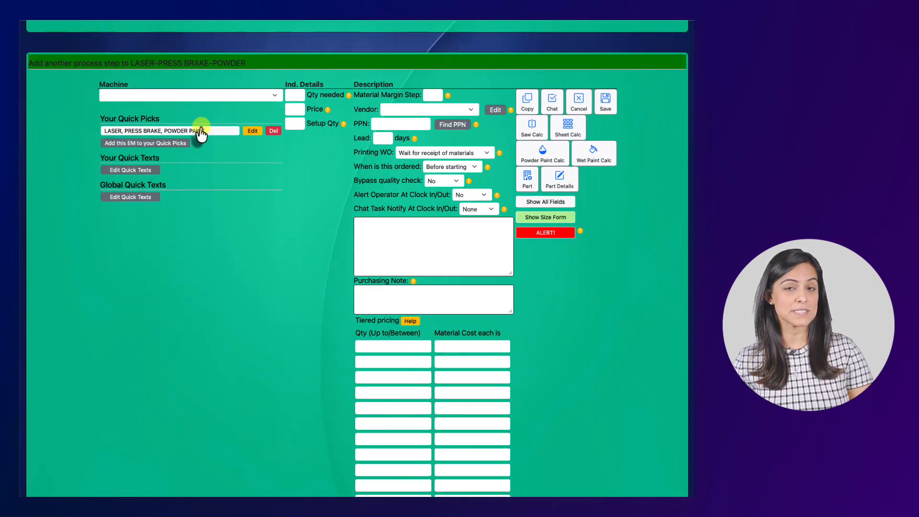
scroll(266, 174, up, 15)
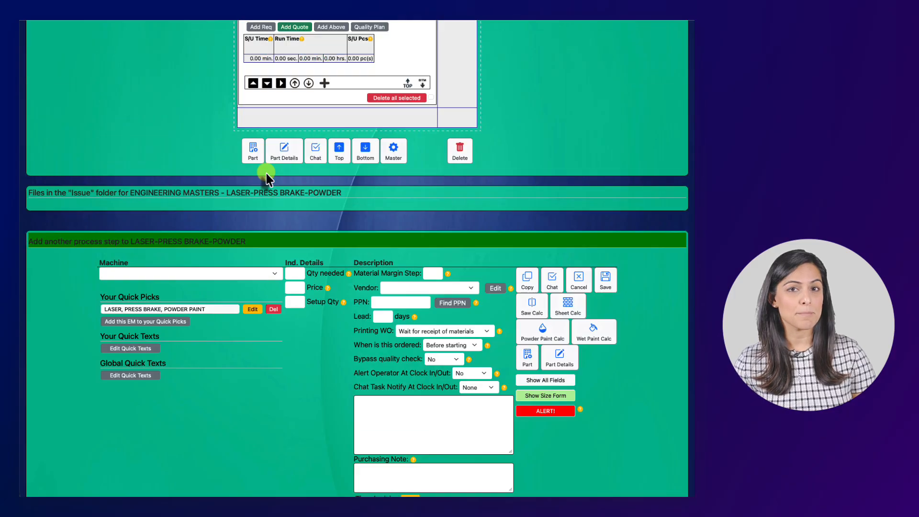
Return to the list of all customers and open SAMPLE CUSTOMER.
click(59, 38)
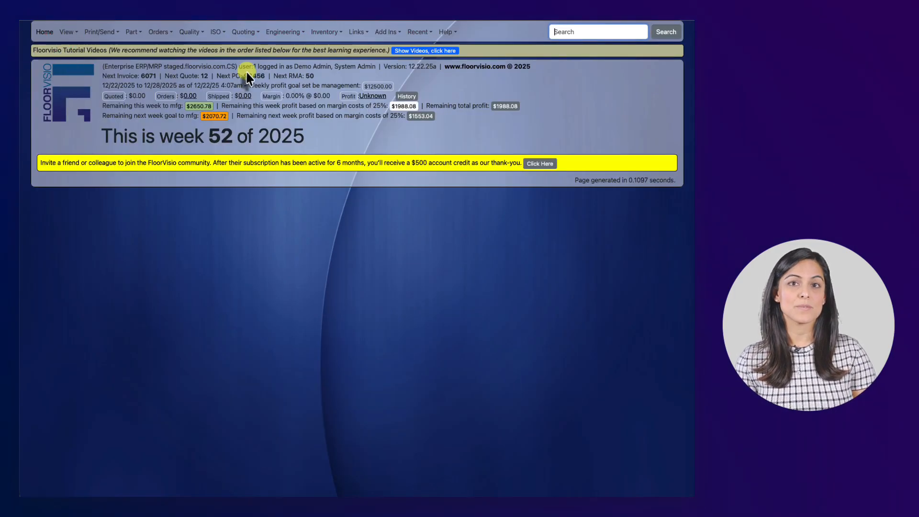
click(67, 31)
click(81, 109)
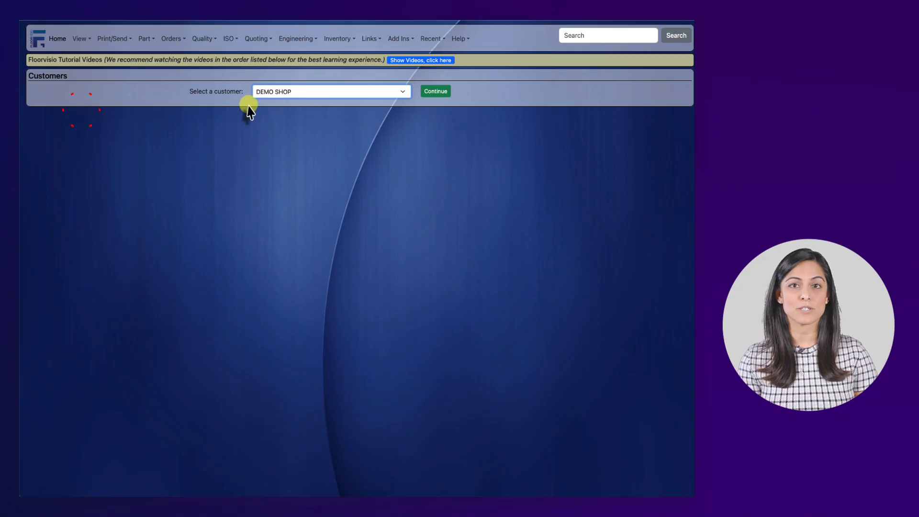
click(254, 95)
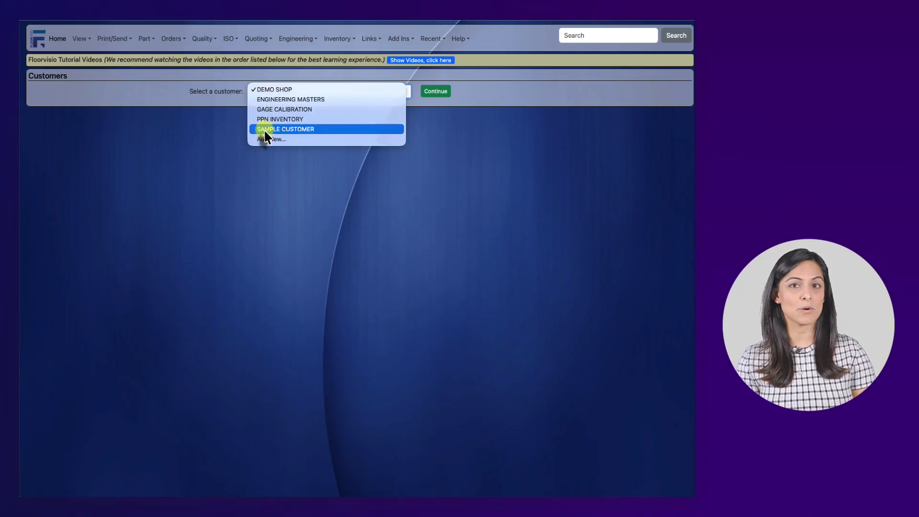
click(264, 129)
click(429, 92)
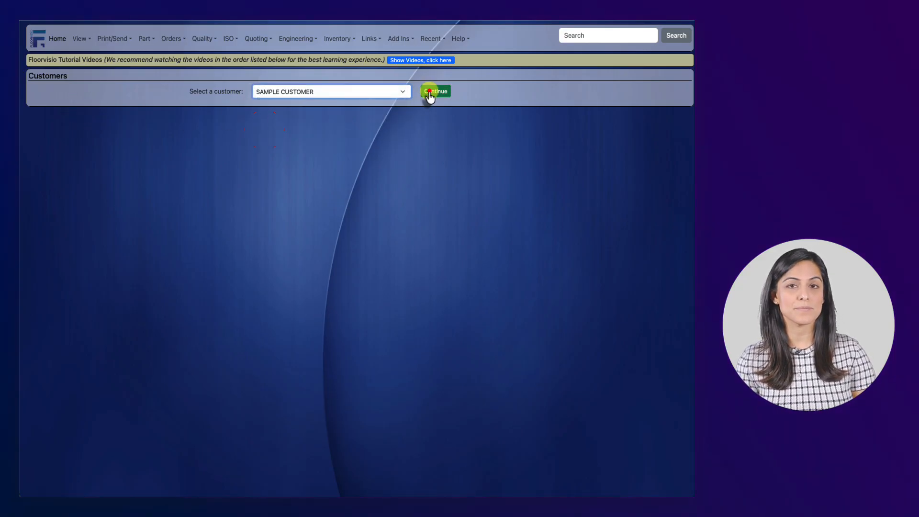
Open SAMPLE PART 2 and go to its engineering master.
click(306, 91)
click(296, 109)
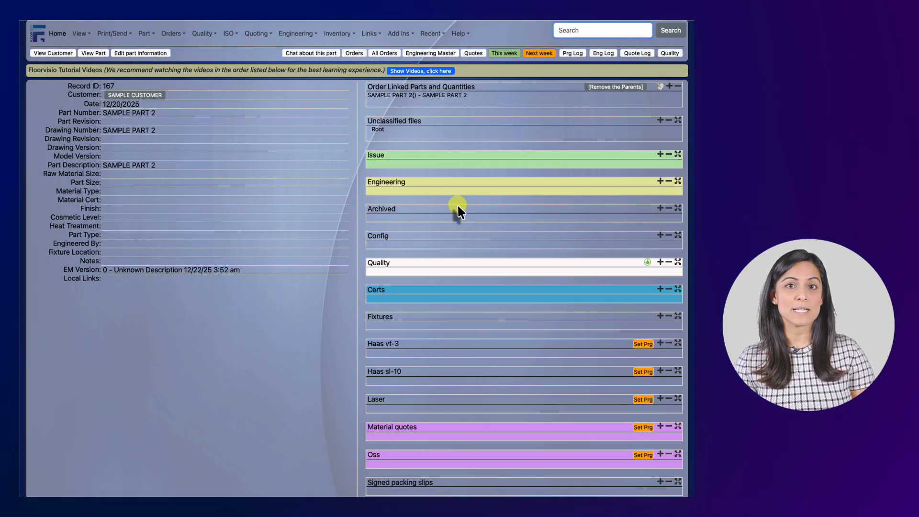
click(445, 54)
Apply the "LASER, PRESS BRAKE, POWDER PAINT" quick pick to SAMPLE PART 2's engineering master and review the inserted processes.
scroll(410, 277, down, 3)
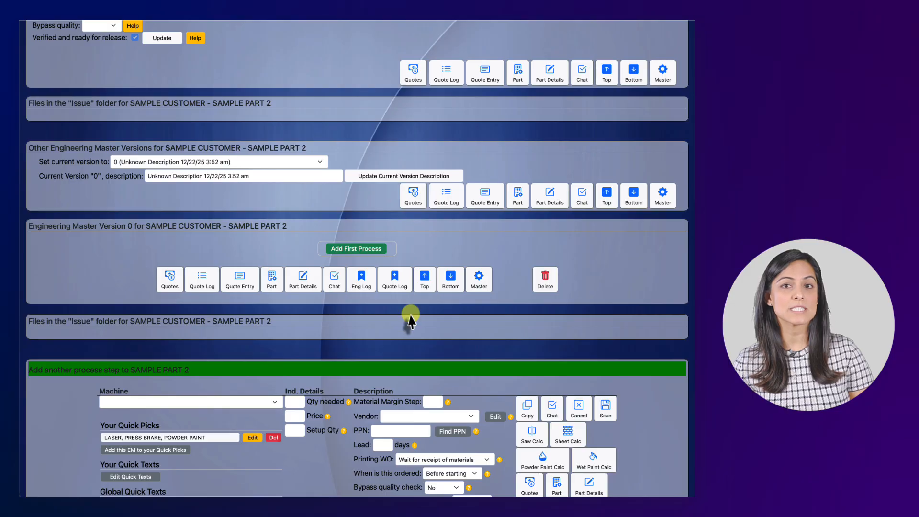
scroll(387, 229, down, 2)
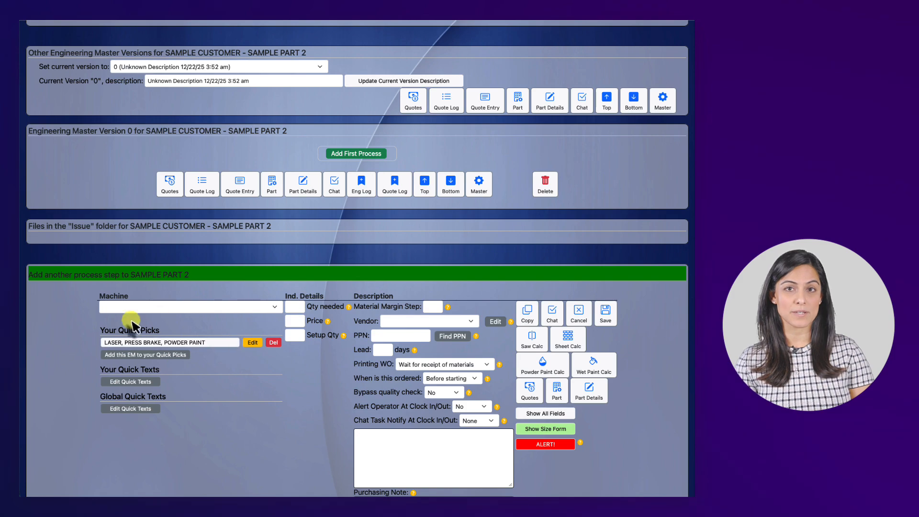
click(193, 343)
scroll(290, 317, down, 4)
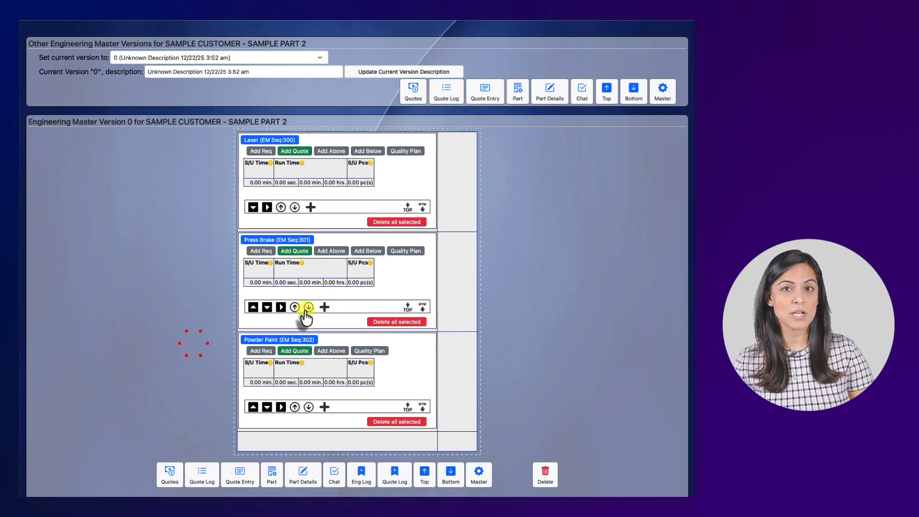
scroll(278, 156, down, 1)
scroll(280, 163, down, 1)
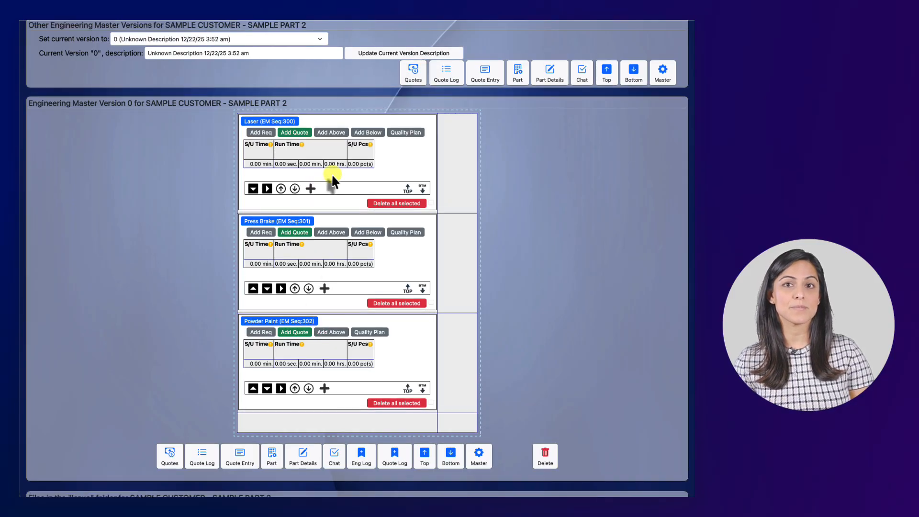
Open the "LASER, PRESS BRAKE, POWDER PAINT" quick pick's engineering master for editing.
scroll(327, 338, up, 1)
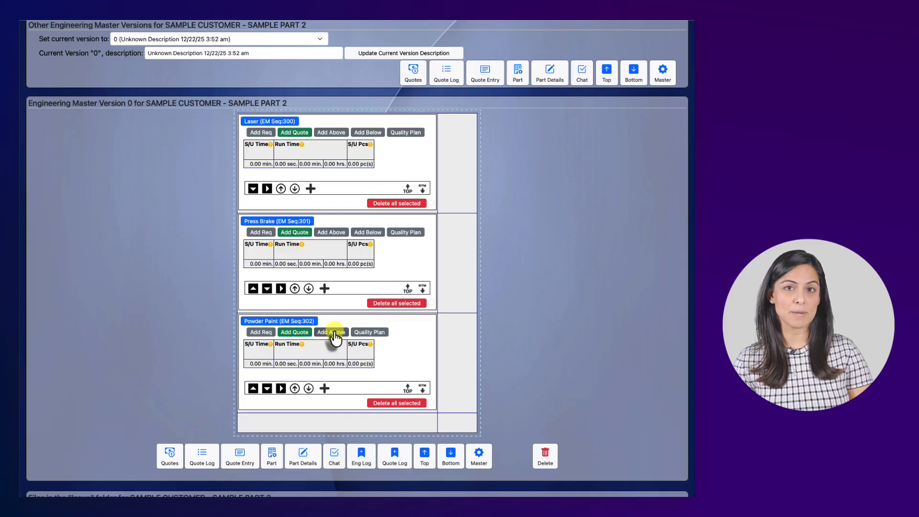
click(331, 335)
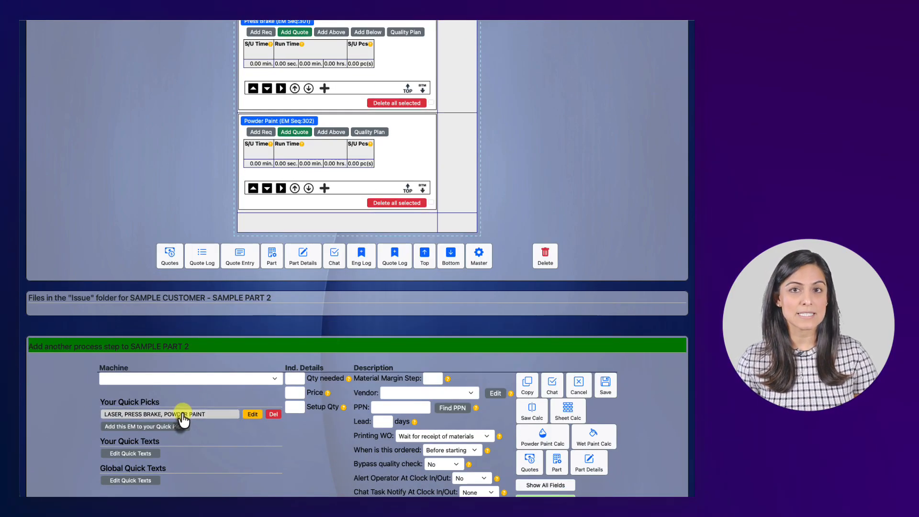
click(252, 413)
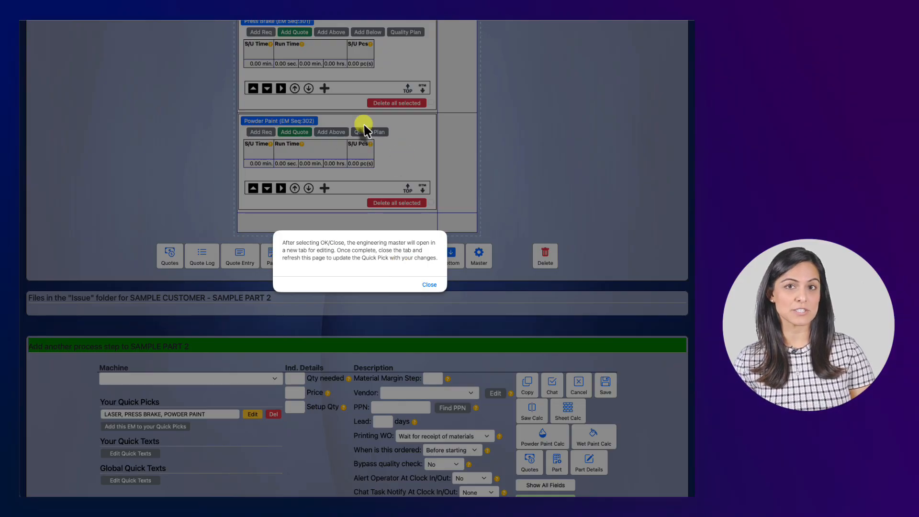
click(424, 284)
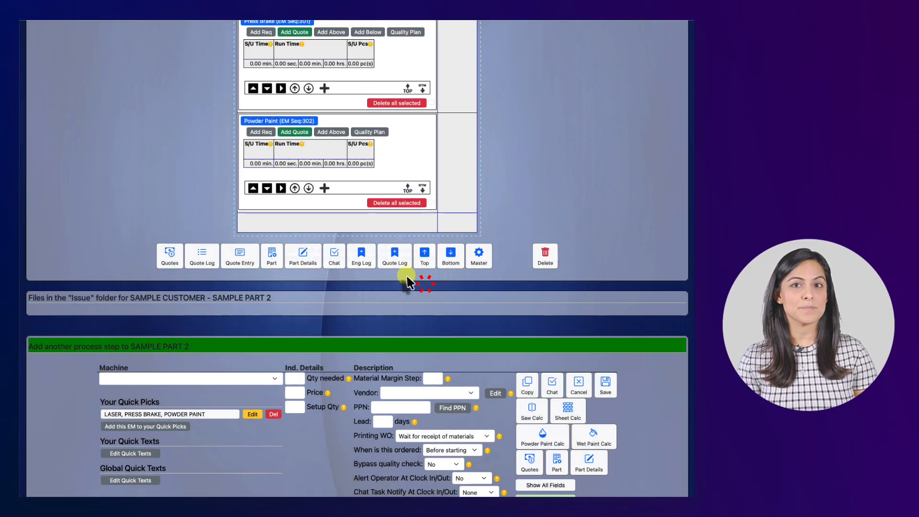
scroll(392, 212, down, 5)
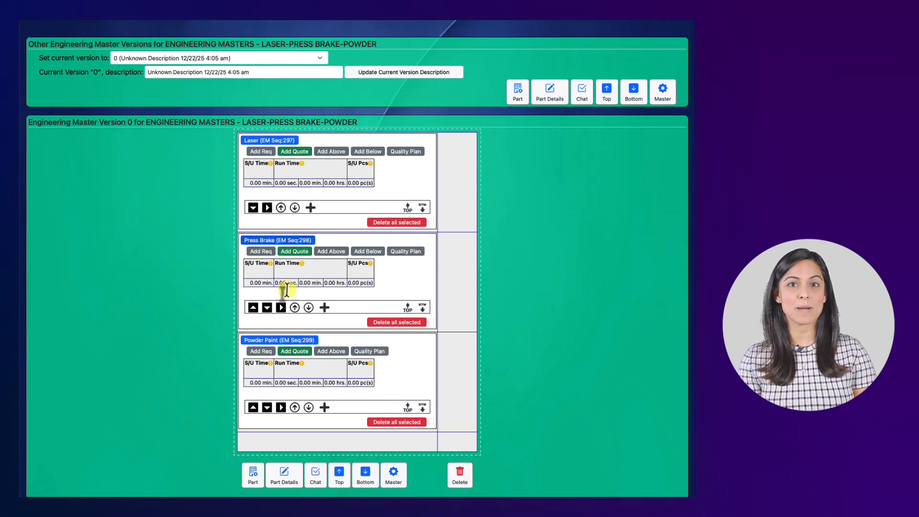
Add Send to Outside Service and Receive back from OSS processes after Powder Paint in the quick pick's engineering master.
scroll(292, 287, down, 3)
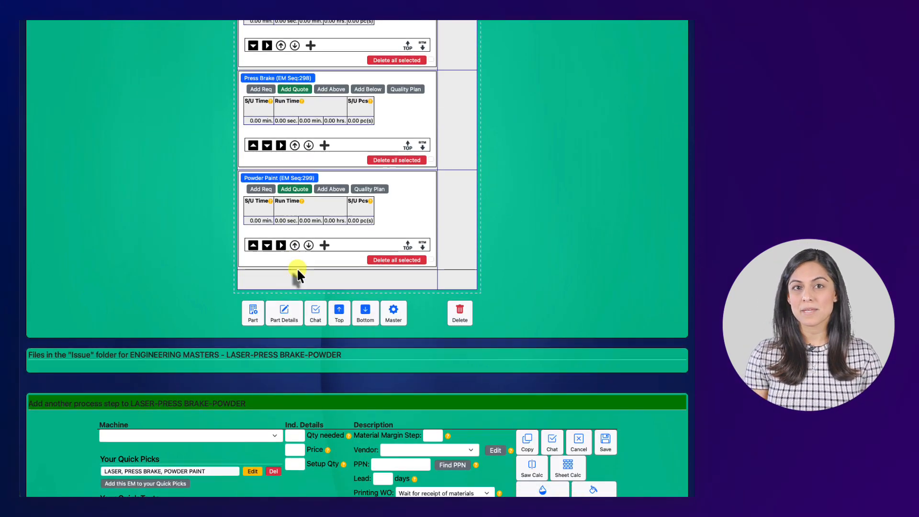
click(325, 246)
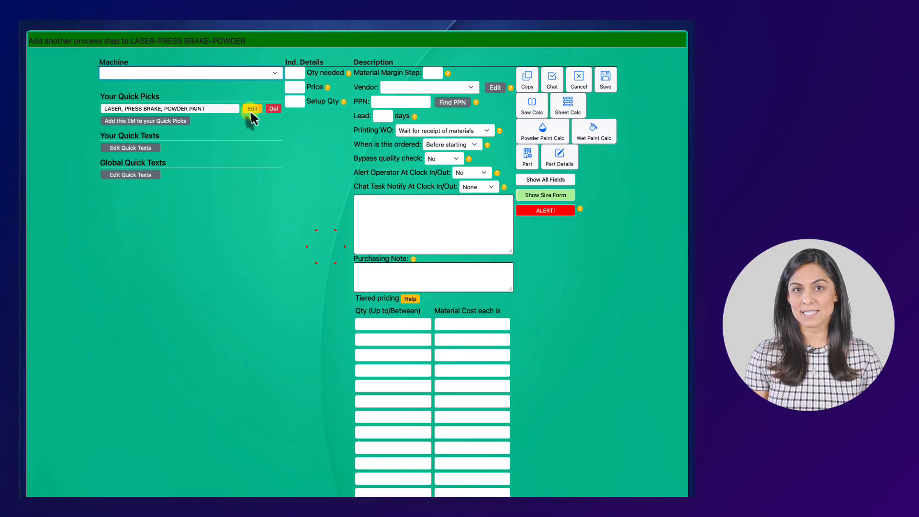
click(258, 74)
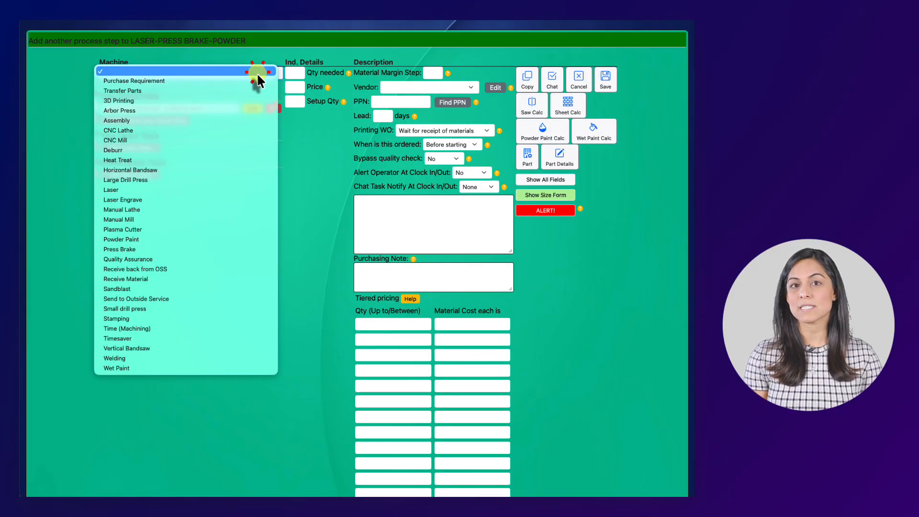
click(206, 249)
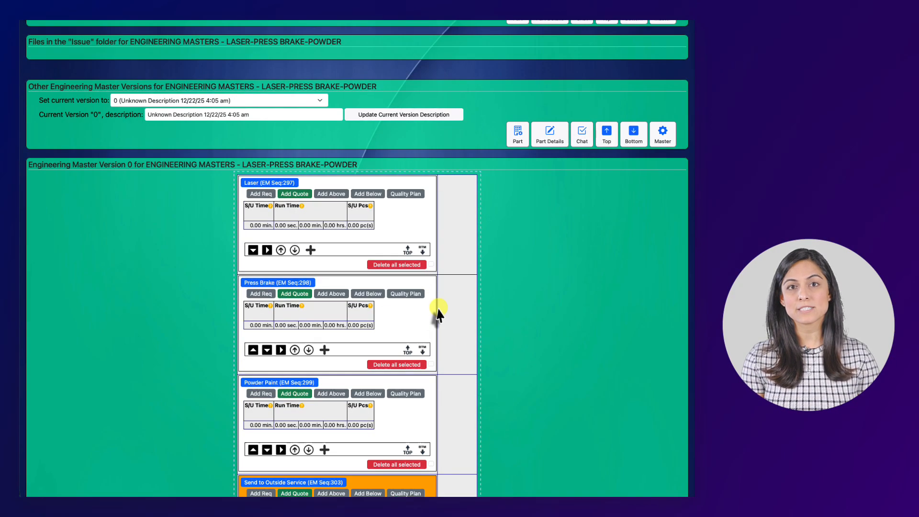
Add 7-day-lead purchase requirements: 48x120 20ga CRS, quantity 1, price 100, for Laser, and Black Powder Paint, quantity 0.1, price 1.20.
click(262, 194)
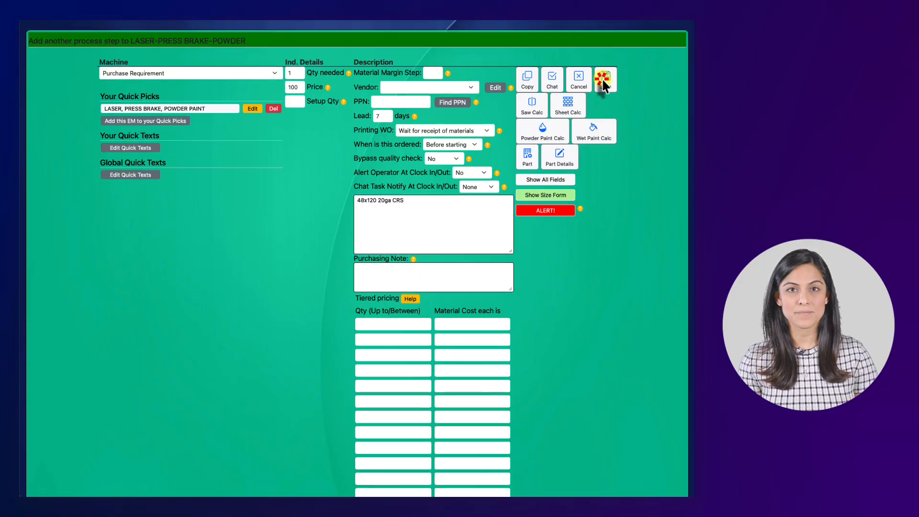
click(602, 79)
scroll(397, 115, down, 2)
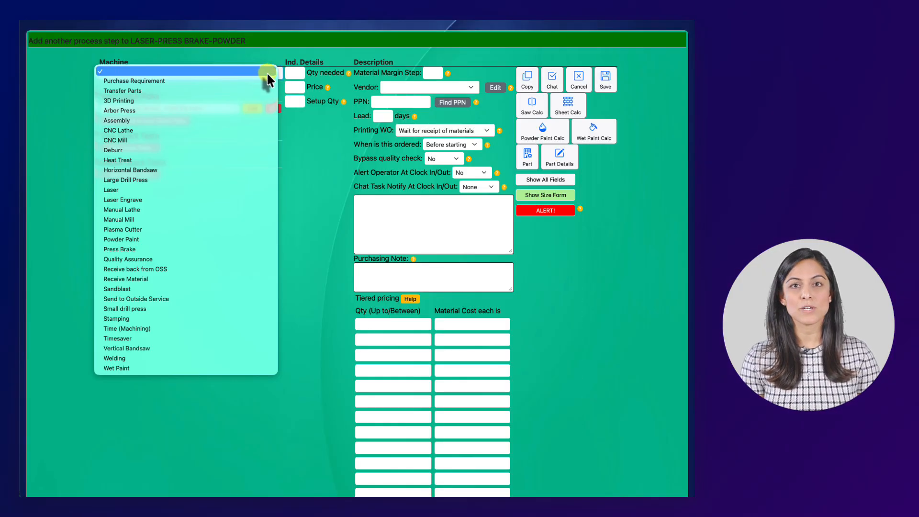
click(257, 79)
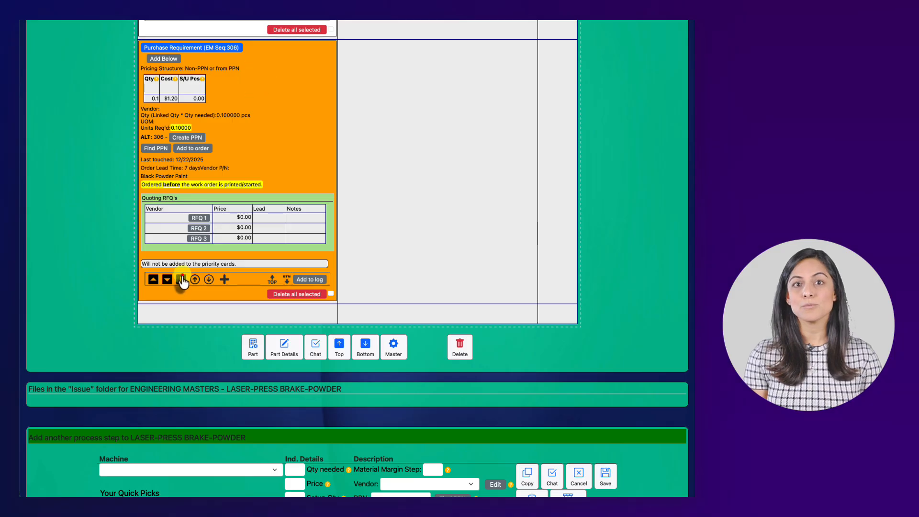
Move the Black Powder Paint purchase requirement into the second column and up to the Powder Paint row.
click(182, 279)
scroll(335, 210, down, 18)
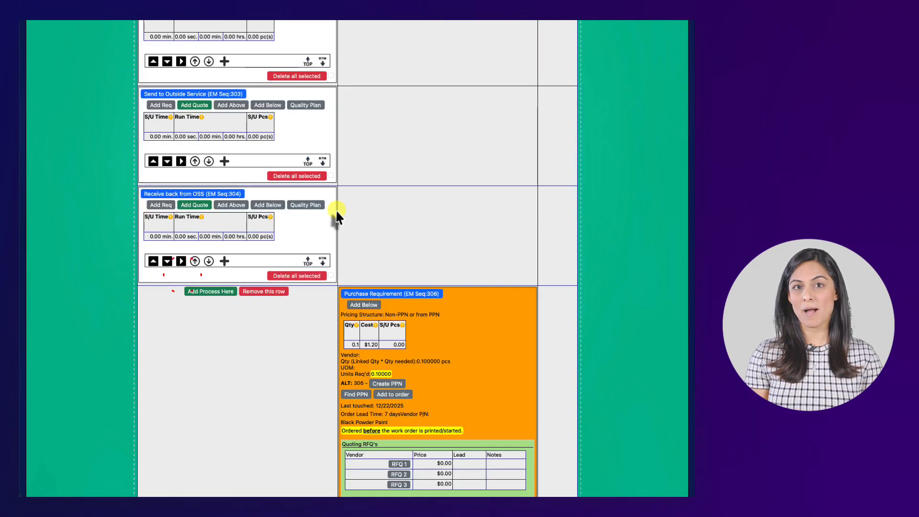
scroll(334, 209, up, 1)
scroll(338, 210, down, 3)
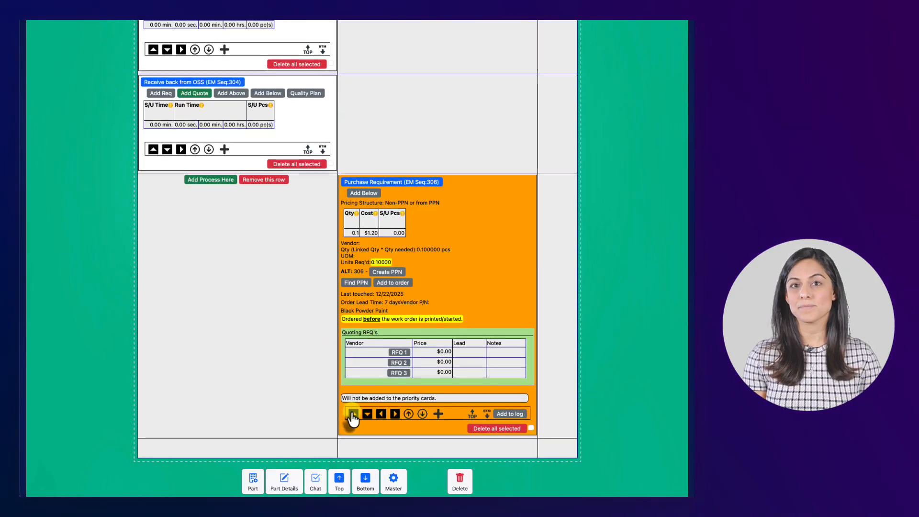
click(353, 408)
click(346, 262)
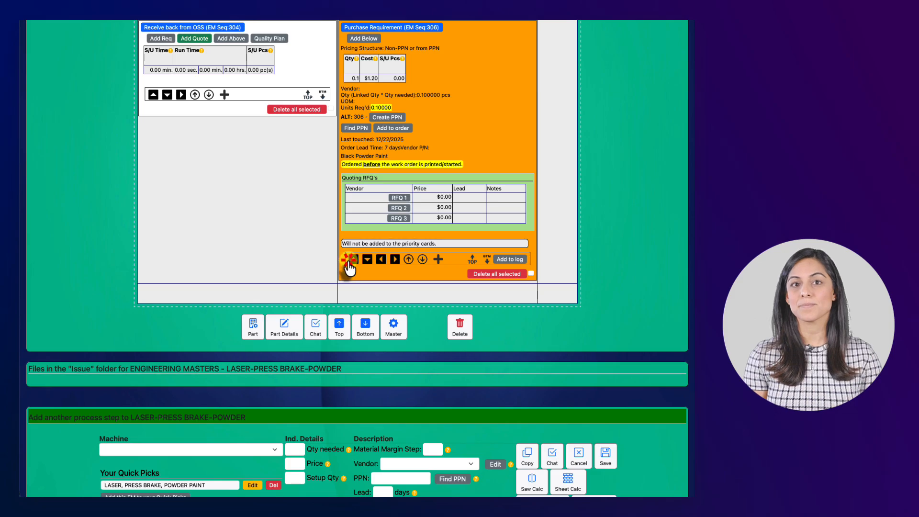
scroll(348, 261, down, 3)
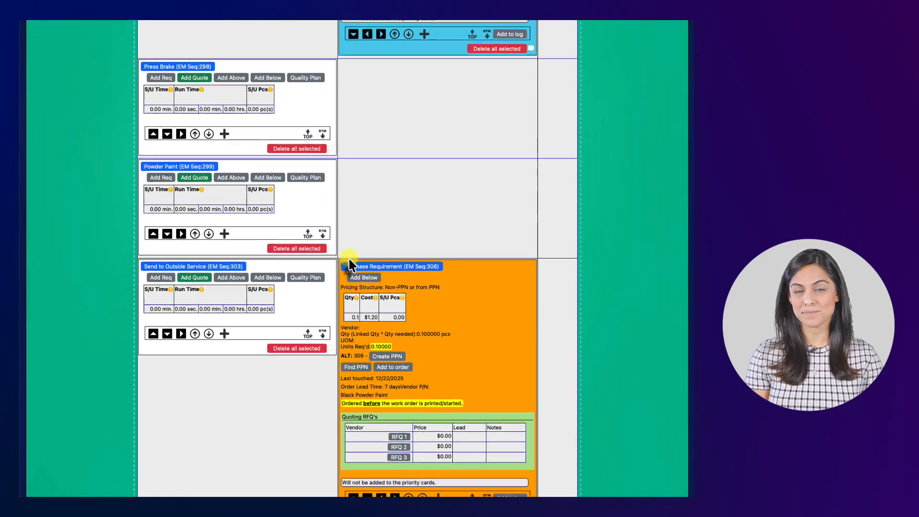
click(353, 417)
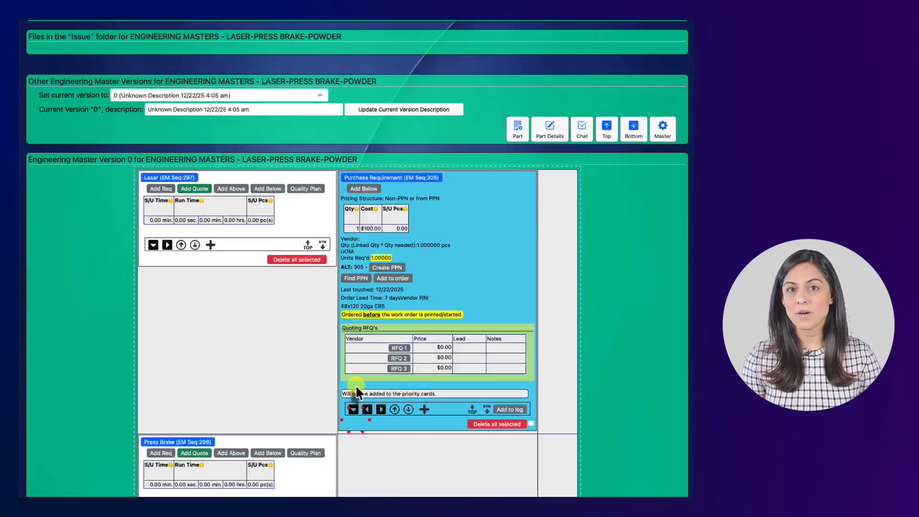
Review the quick pick's engineering master, checking its purchase requirements against the Laser and Powder Paint rows and the outside service processes.
scroll(378, 315, up, 4)
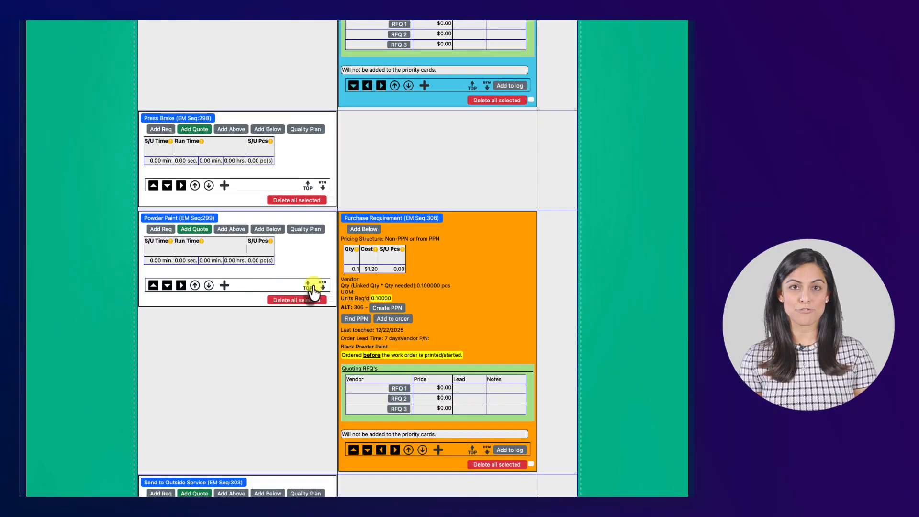
scroll(400, 266, up, 6)
scroll(401, 266, up, 4)
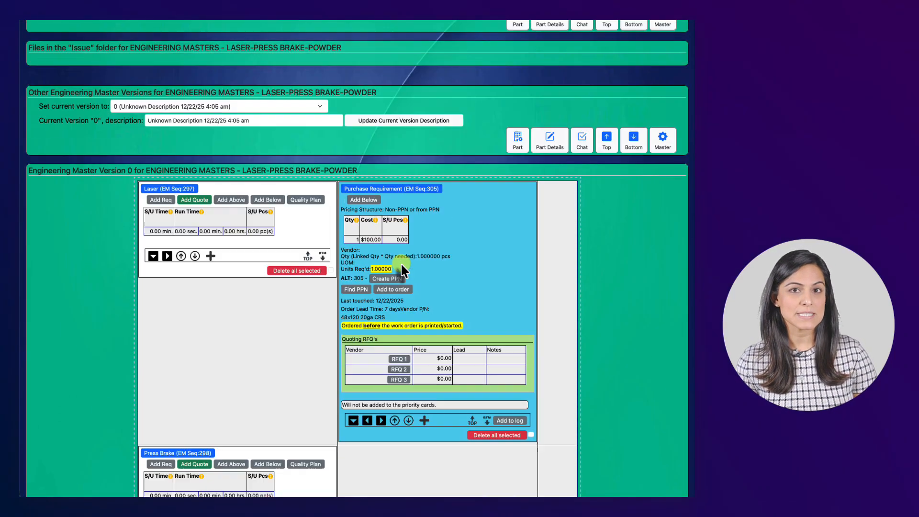
scroll(303, 178, down, 4)
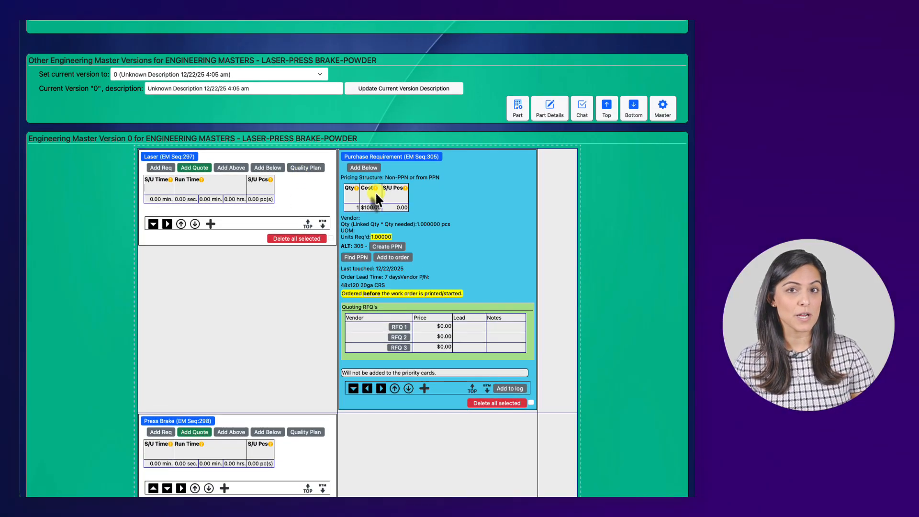
scroll(376, 196, down, 5)
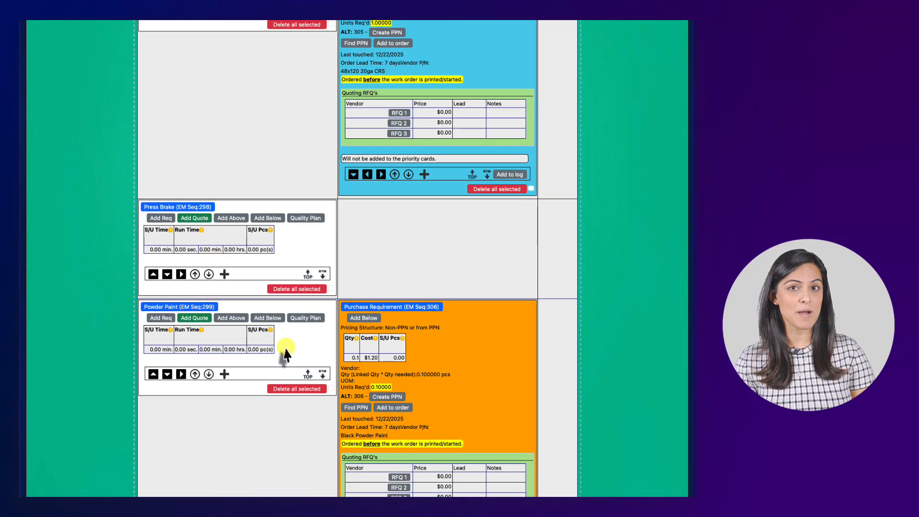
scroll(285, 354, down, 5)
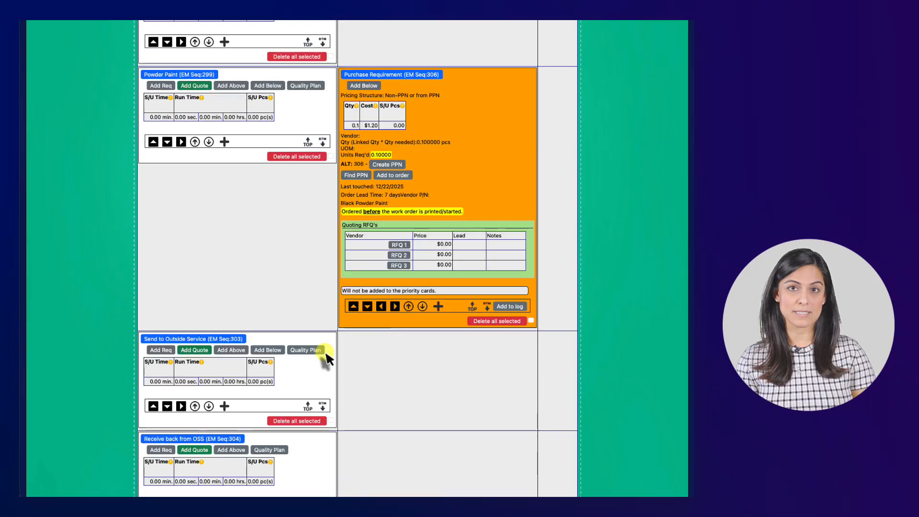
scroll(327, 358, down, 3)
scroll(321, 338, down, 2)
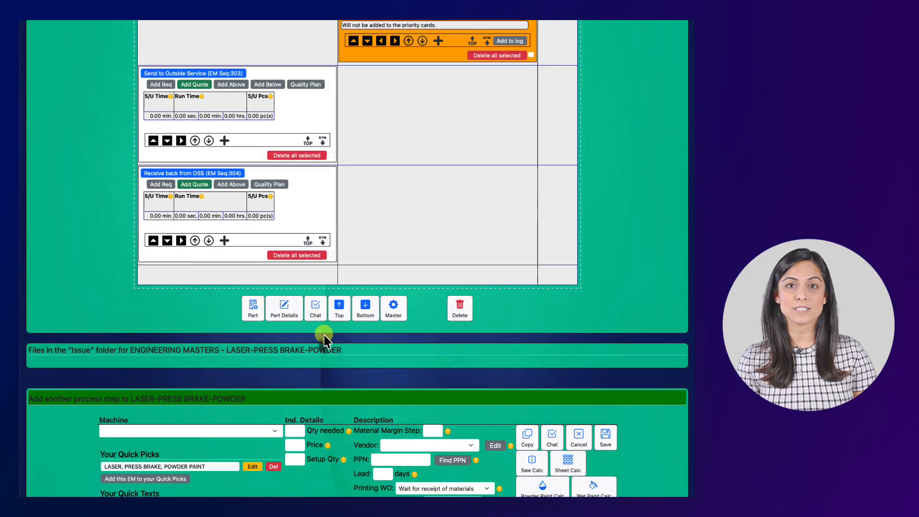
Return to SAMPLE PART 2 and delete version 0 of its engineering master.
scroll(326, 338, up, 5)
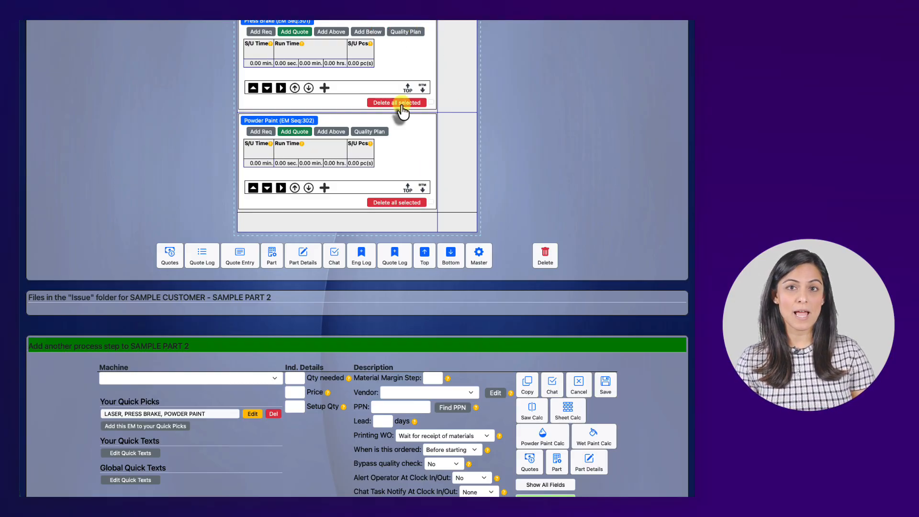
scroll(402, 107, up, 3)
scroll(402, 126, down, 1)
scroll(548, 356, up, 1)
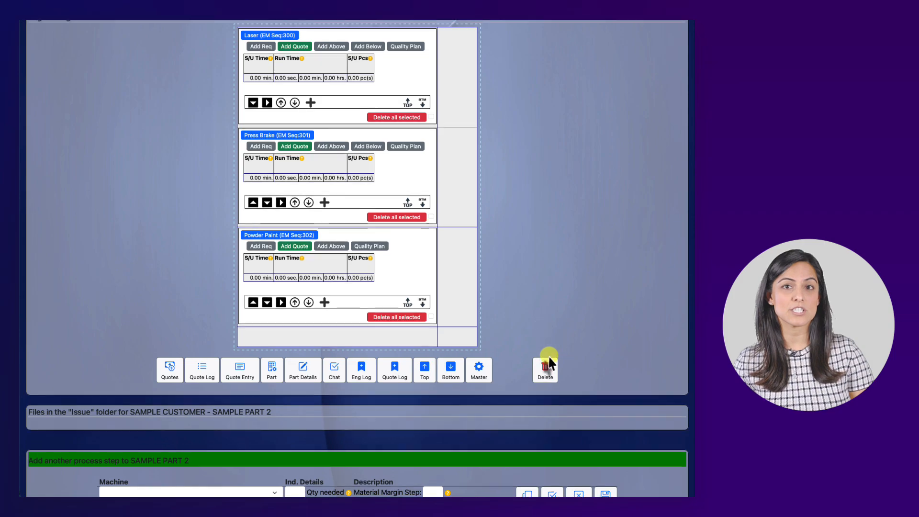
click(548, 362)
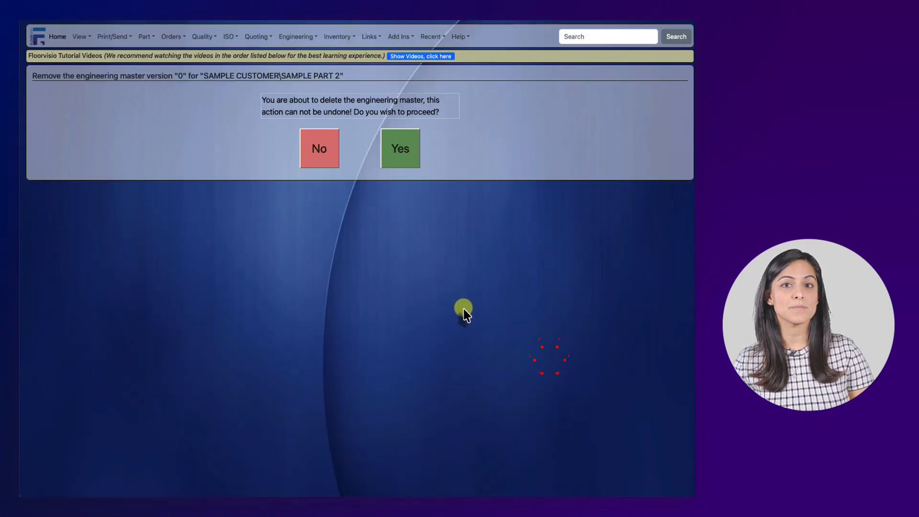
click(402, 159)
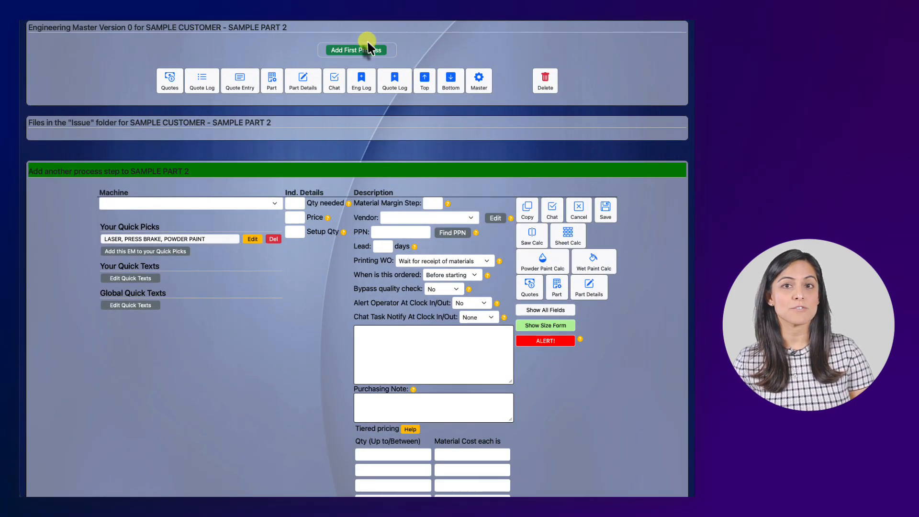
Apply the updated "LASER, PRESS BRAKE, POWDER PAINT" quick pick to SAMPLE PART 2 and review the inserted processes and purchase requirements.
scroll(222, 242, up, 1)
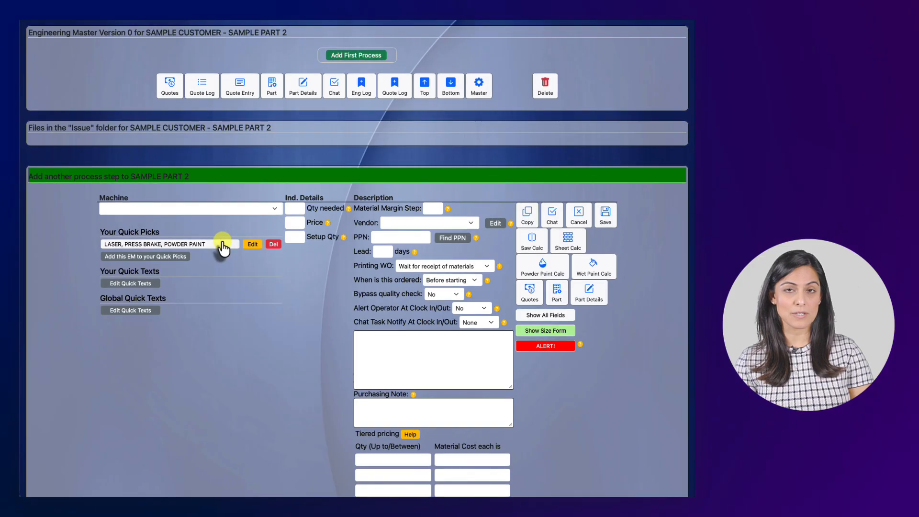
click(222, 244)
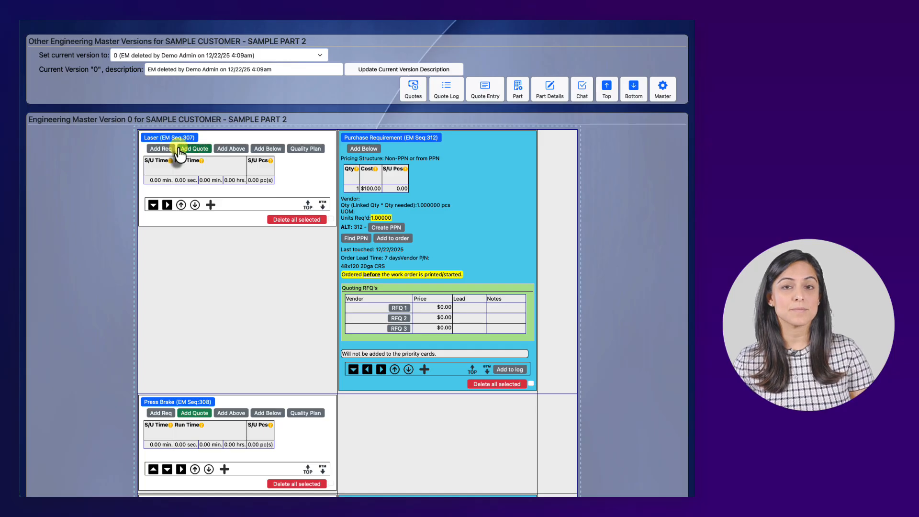
scroll(410, 194, down, 3)
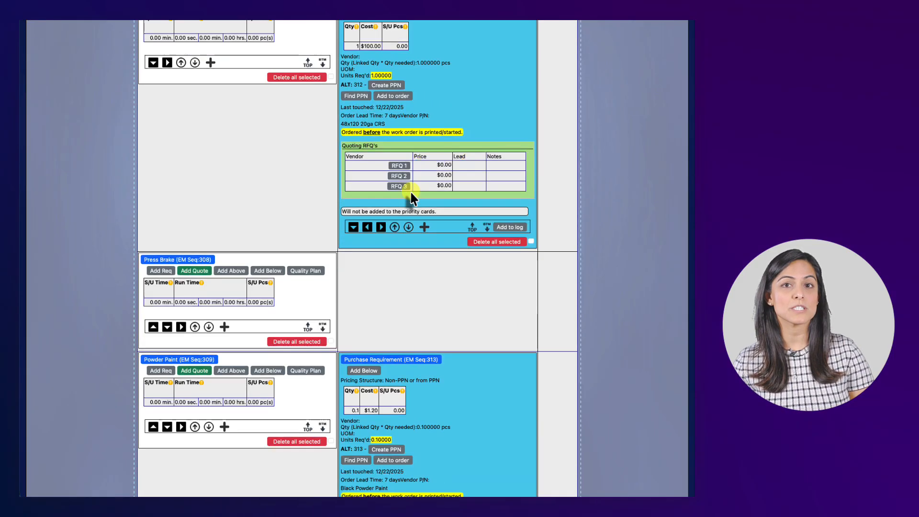
scroll(409, 190, down, 4)
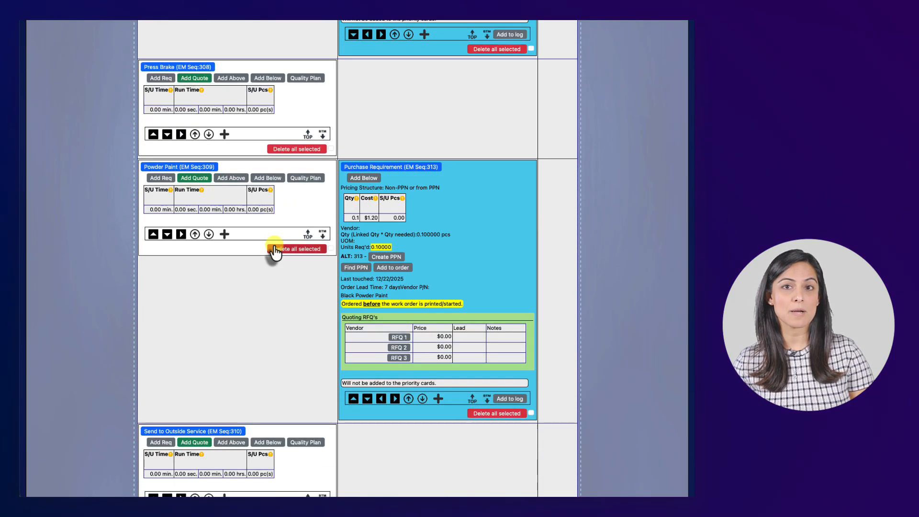
scroll(386, 228, down, 4)
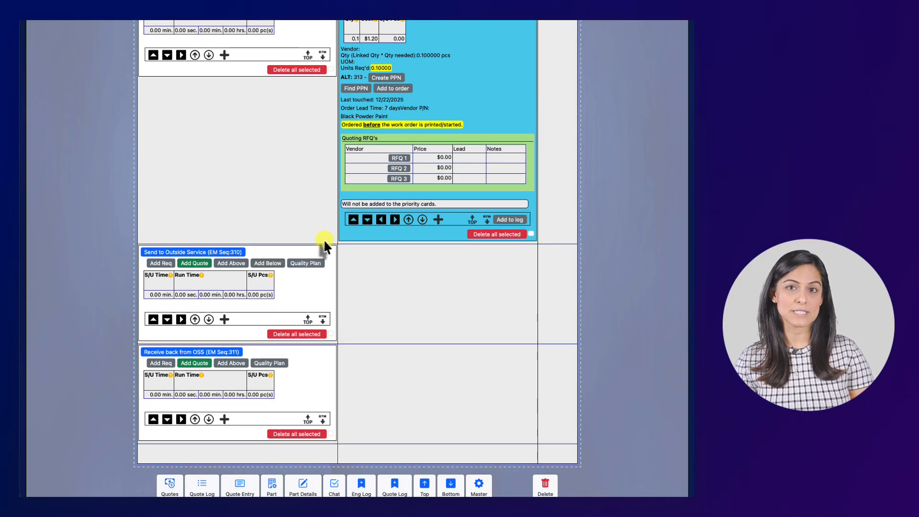
scroll(324, 239, up, 10)
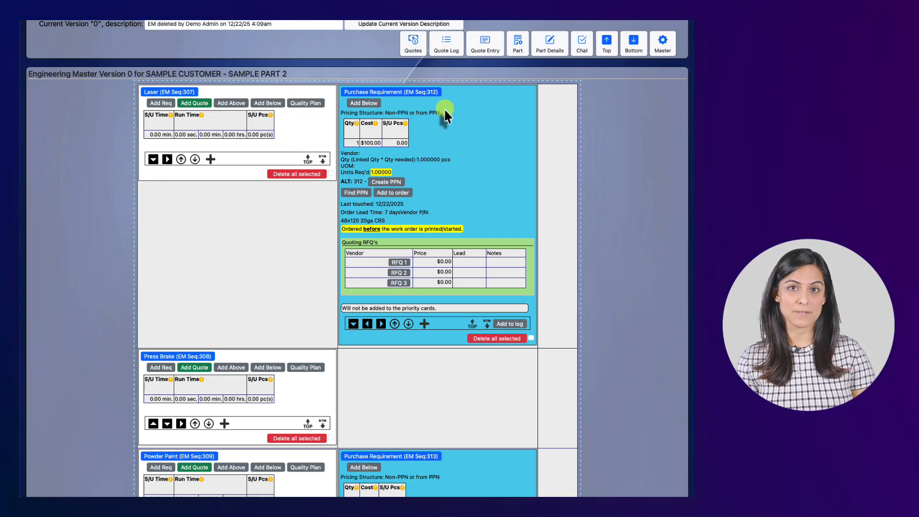
Set the quantity needed to .25 on the Laser row's 48x120 20ga CRS purchase requirement and save it.
click(359, 137)
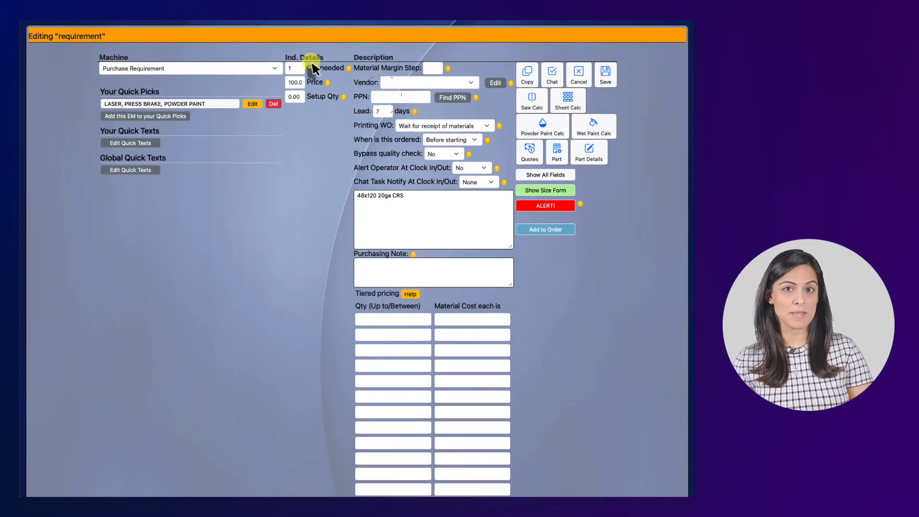
click(299, 69)
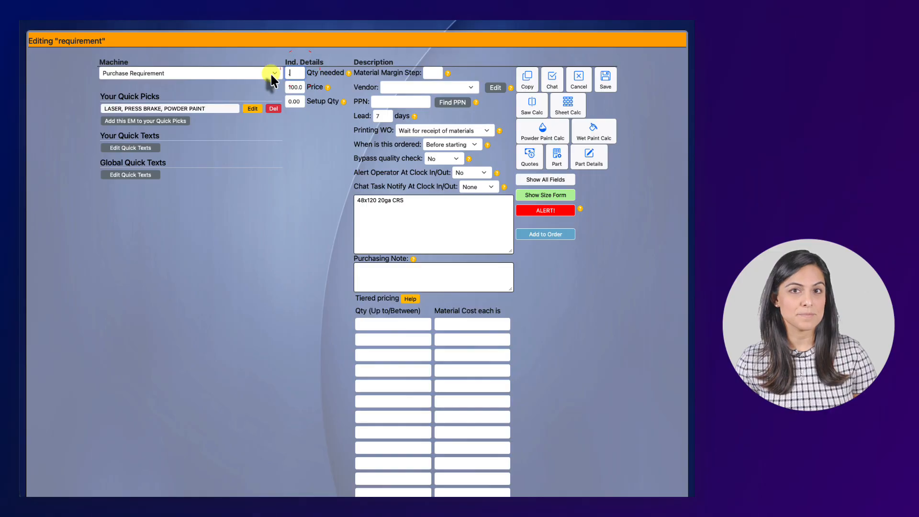
text(.25)
key(Return)
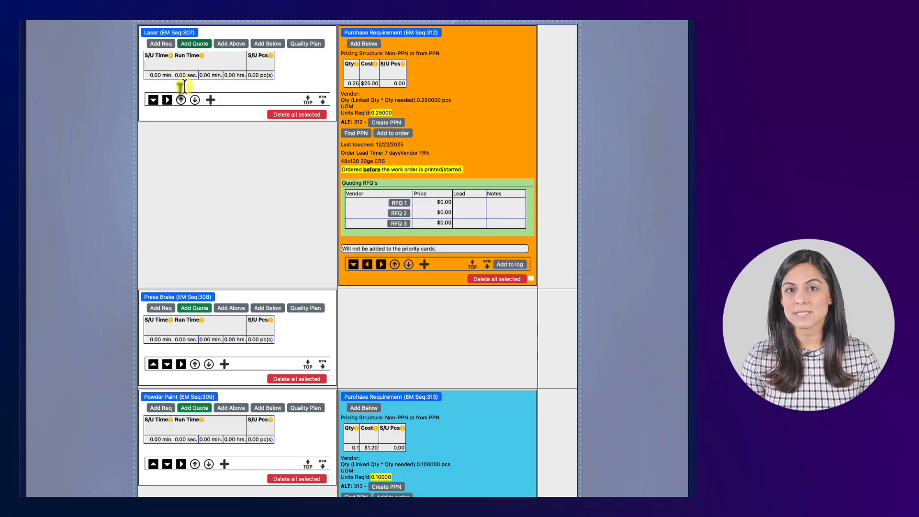
Review SAMPLE PART 2's engineering master, checking the CRS and Black Powder Paint requirements, the outside service processes and the available quick picks.
scroll(197, 312, down, 5)
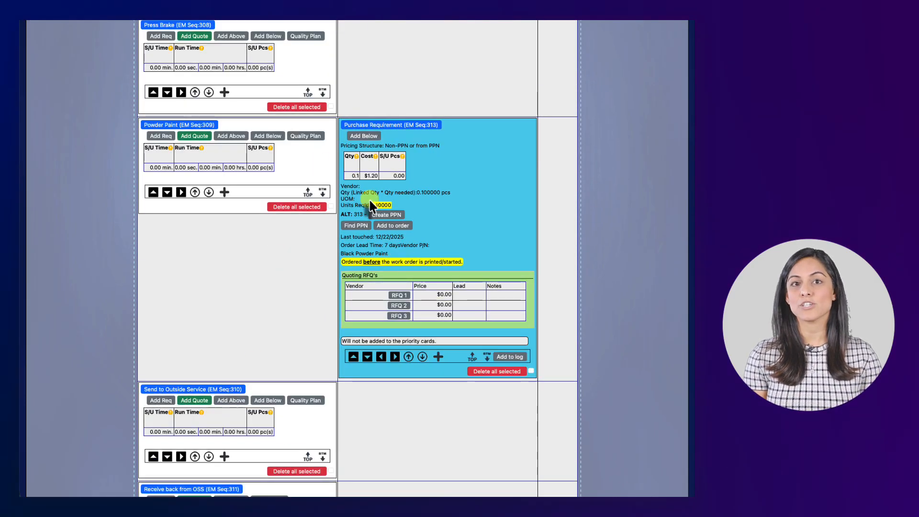
scroll(373, 205, up, 1)
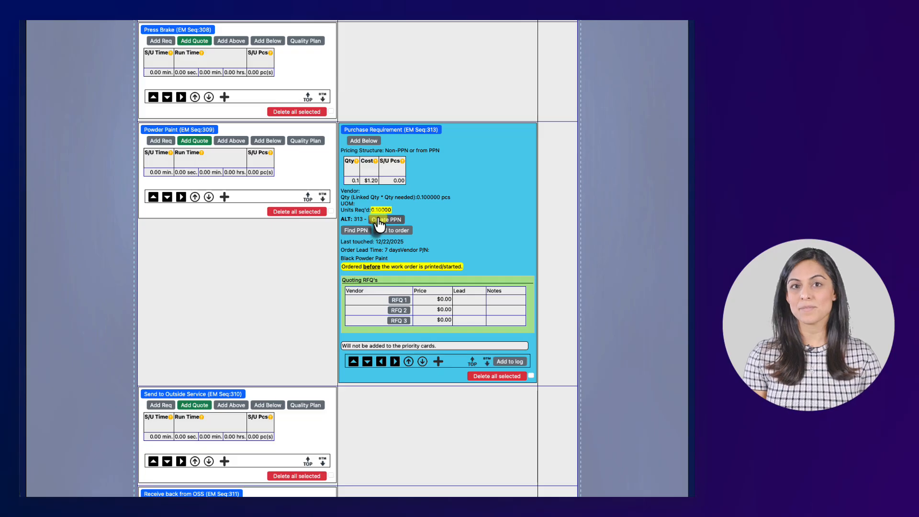
scroll(407, 215, up, 6)
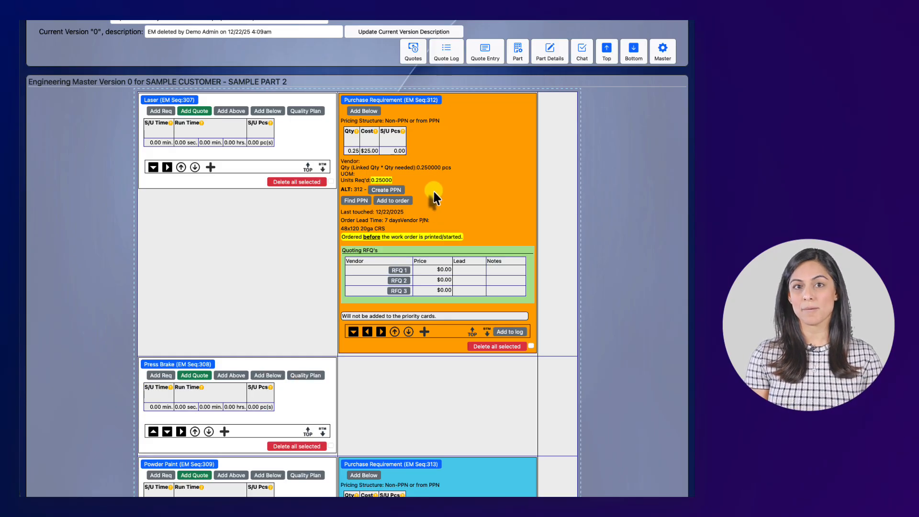
scroll(455, 231, down, 15)
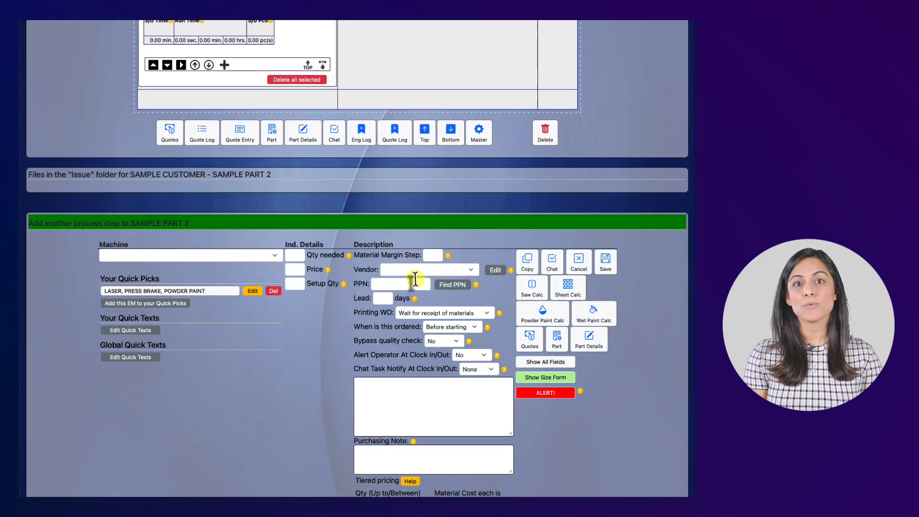
scroll(335, 287, up, 1)
scroll(411, 205, up, 5)
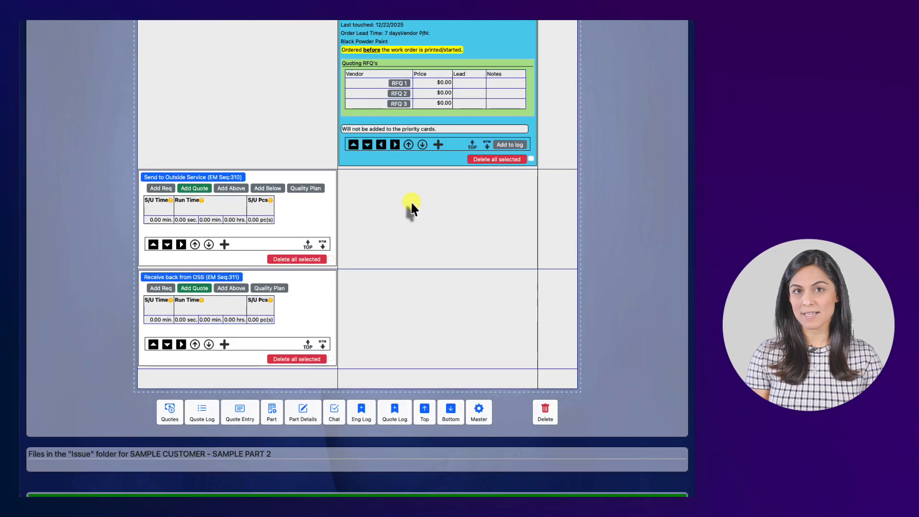
scroll(412, 205, up, 5)
scroll(379, 197, up, 5)
scroll(381, 201, down, 10)
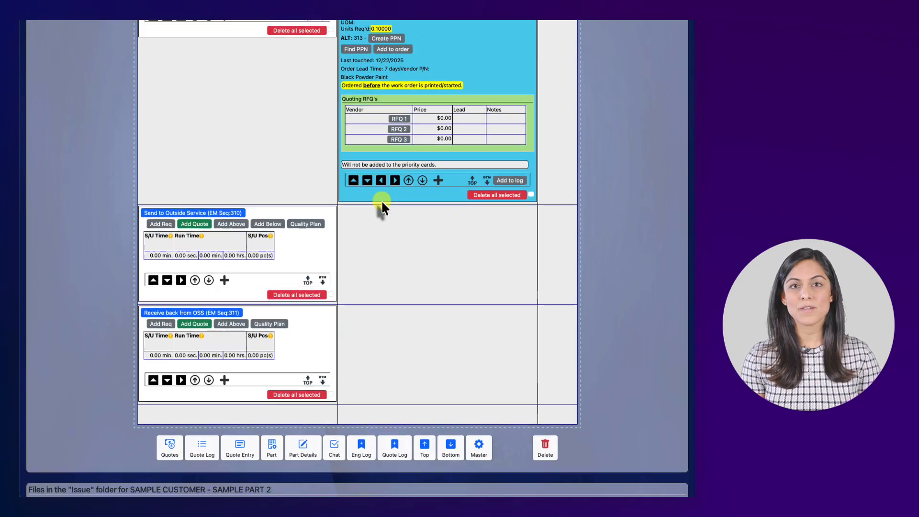
scroll(380, 199, down, 4)
scroll(379, 200, up, 4)
scroll(378, 201, down, 4)
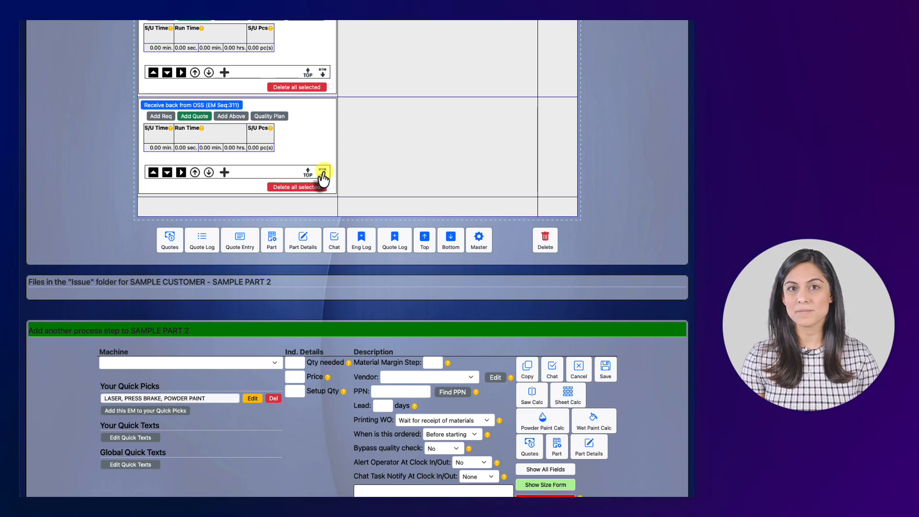
scroll(219, 400, up, 1)
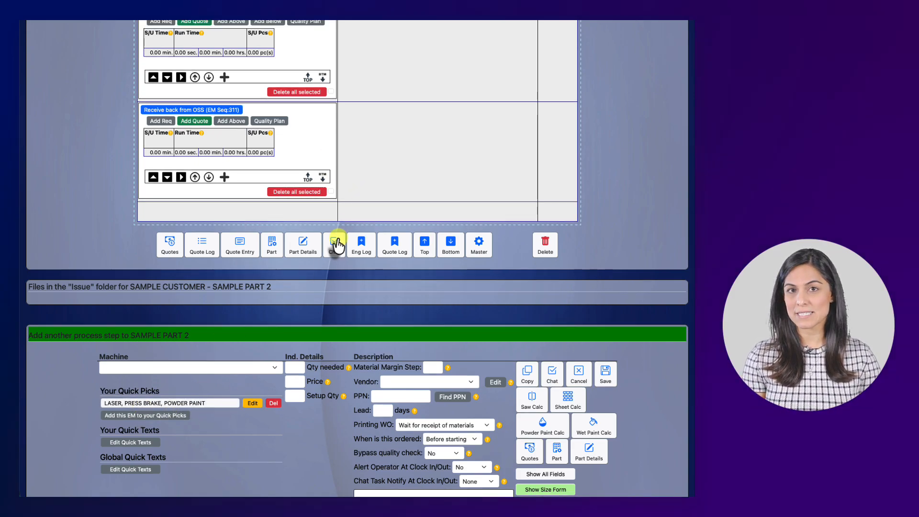
scroll(337, 242, up, 15)
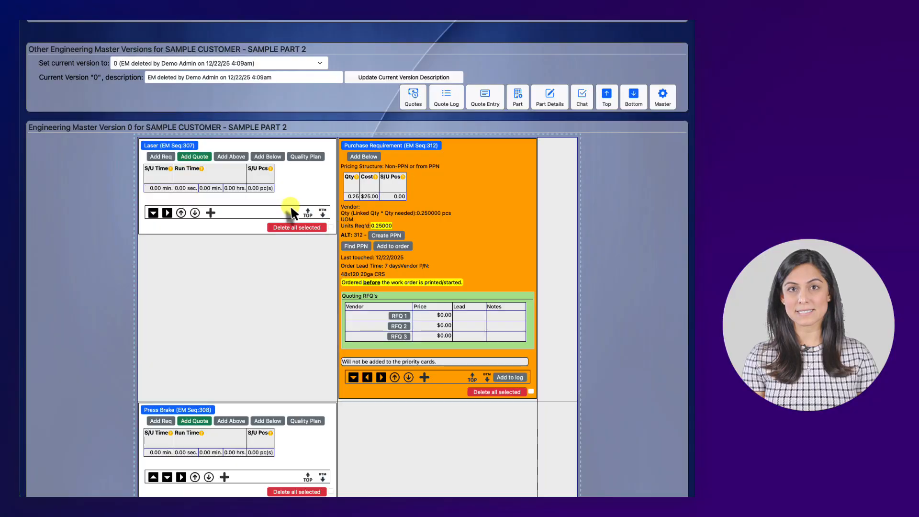
scroll(369, 195, down, 9)
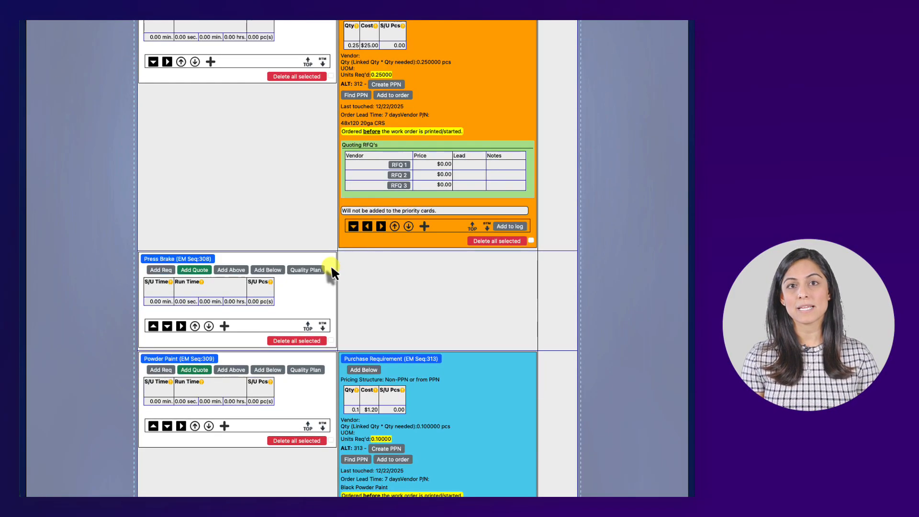
scroll(383, 295, down, 3)
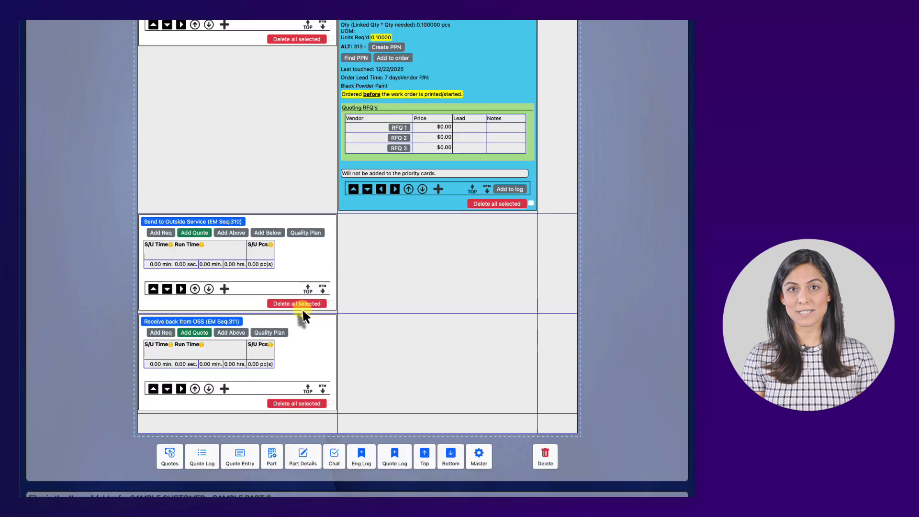
scroll(258, 299, down, 2)
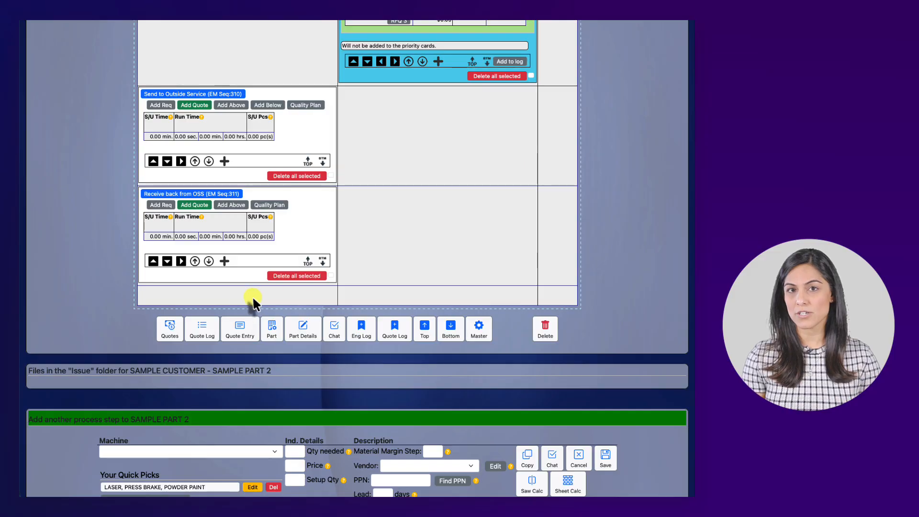
scroll(215, 330, down, 2)
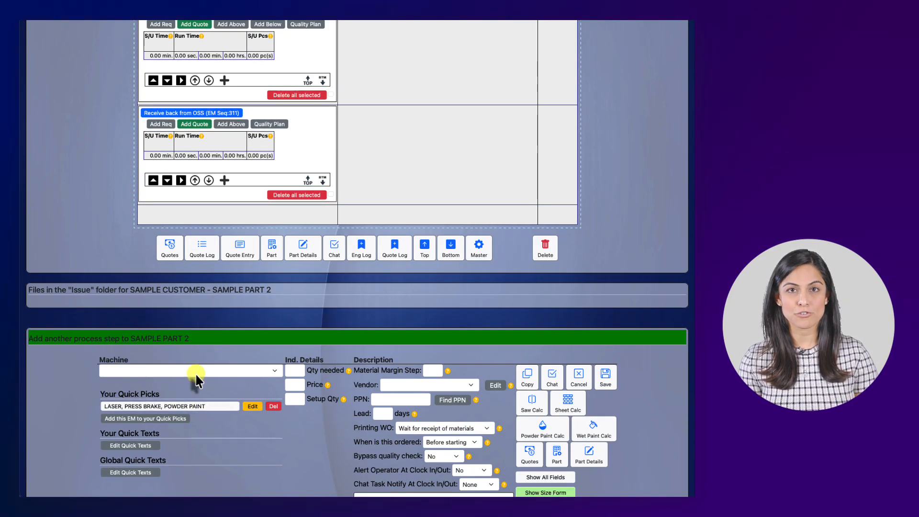
scroll(198, 379, down, 1)
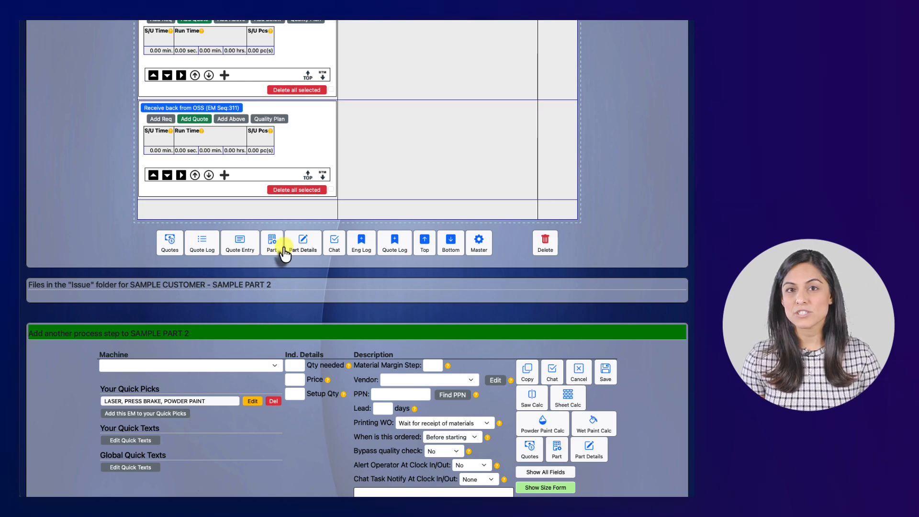
Apply the "LASER, PRESS BRAKE, POWDER PAINT" quick pick to SAMPLE PART 2 again and review the processes and purchase requirements appended below the existing ones.
scroll(233, 404, up, 1)
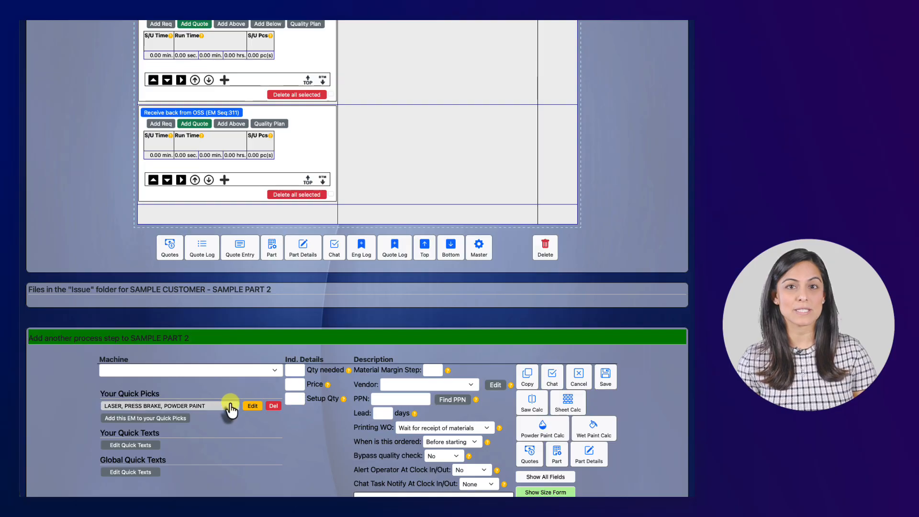
click(230, 407)
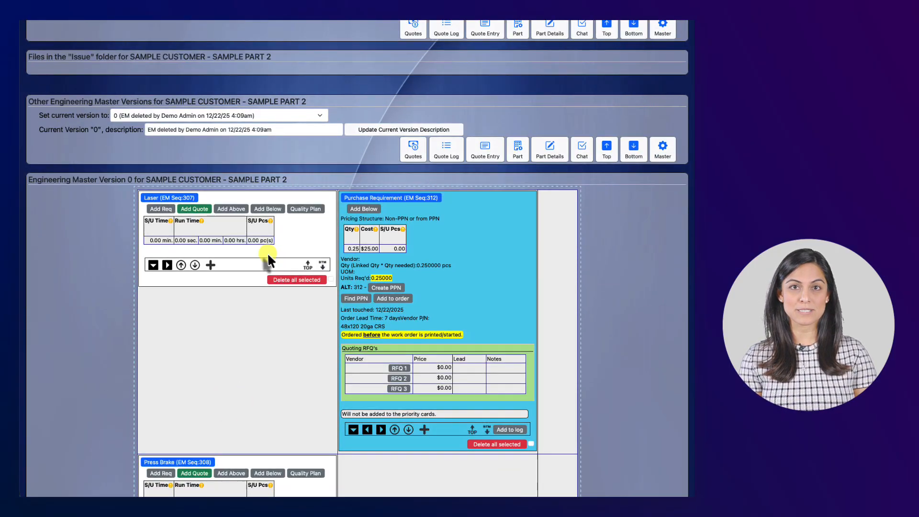
scroll(287, 258, down, 10)
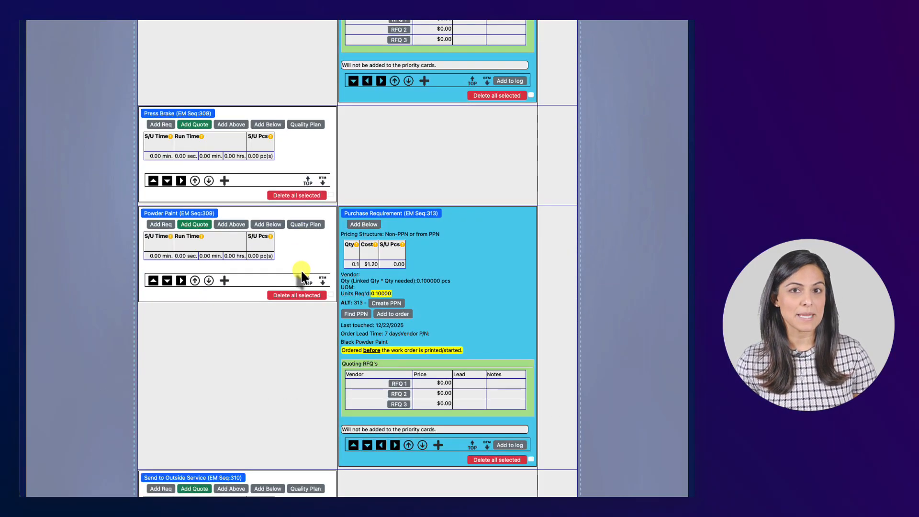
scroll(300, 273, down, 3)
scroll(298, 275, down, 2)
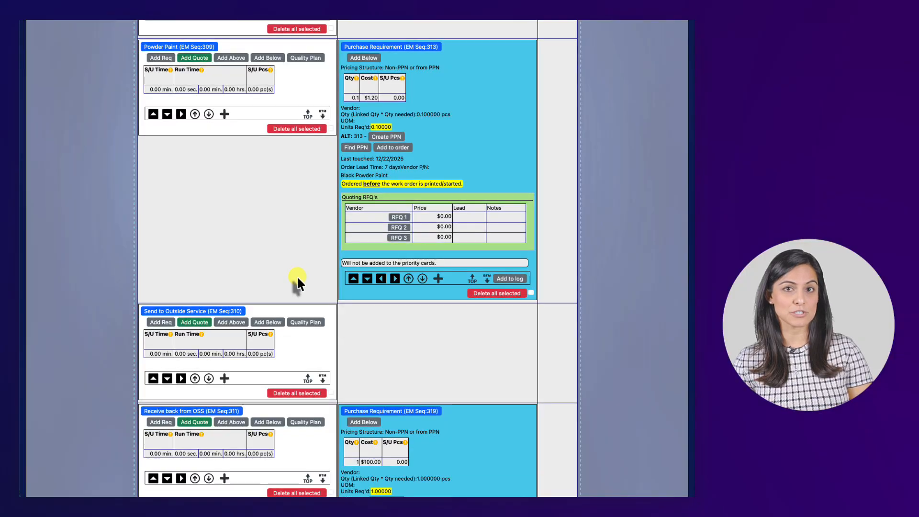
scroll(296, 276, down, 4)
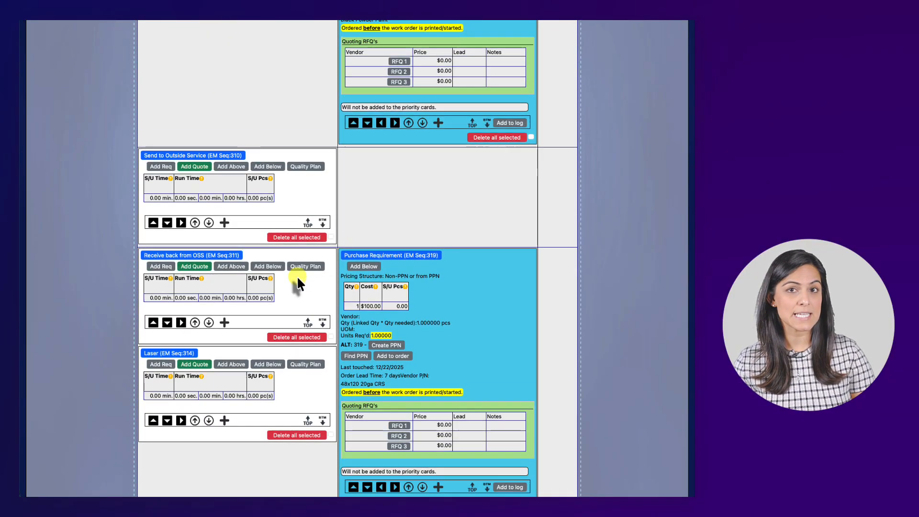
scroll(297, 277, down, 7)
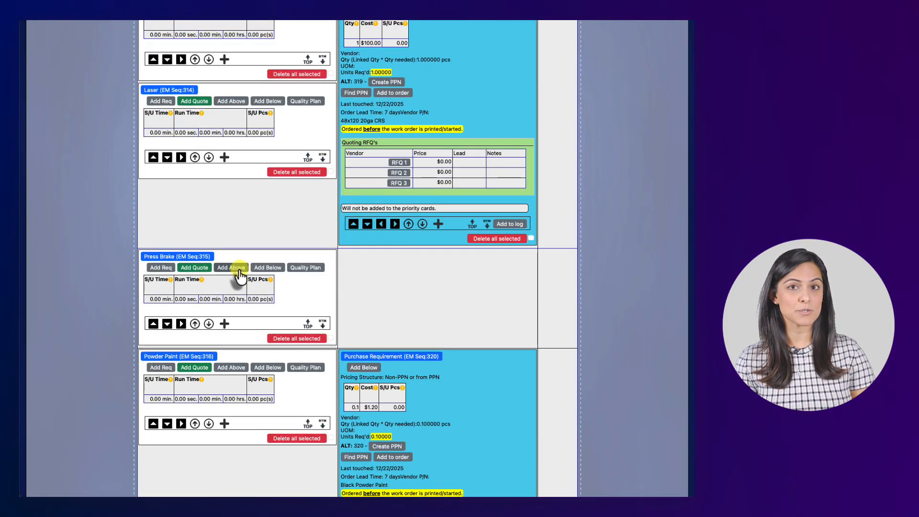
scroll(239, 275, down, 10)
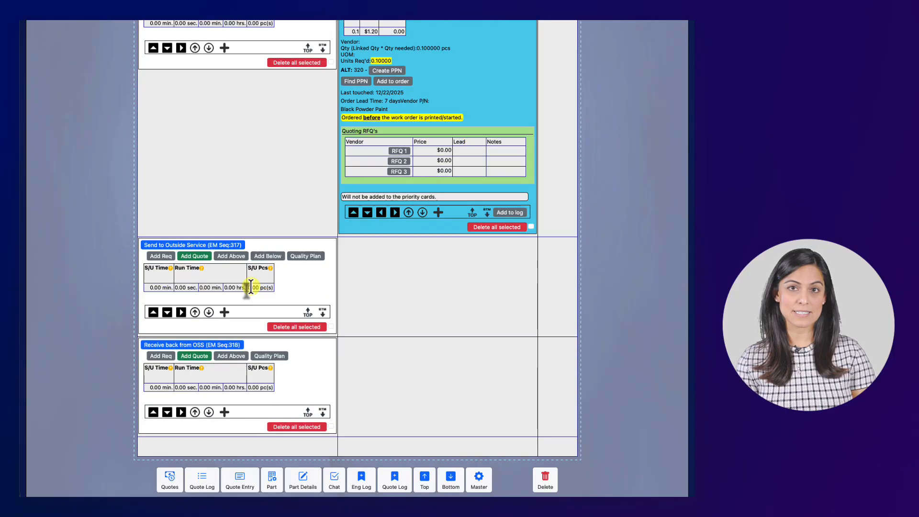
scroll(251, 287, down, 8)
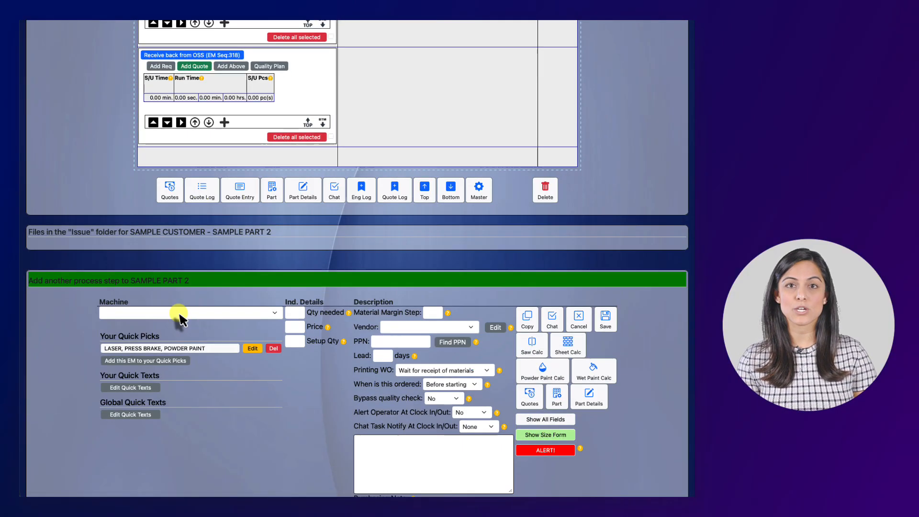